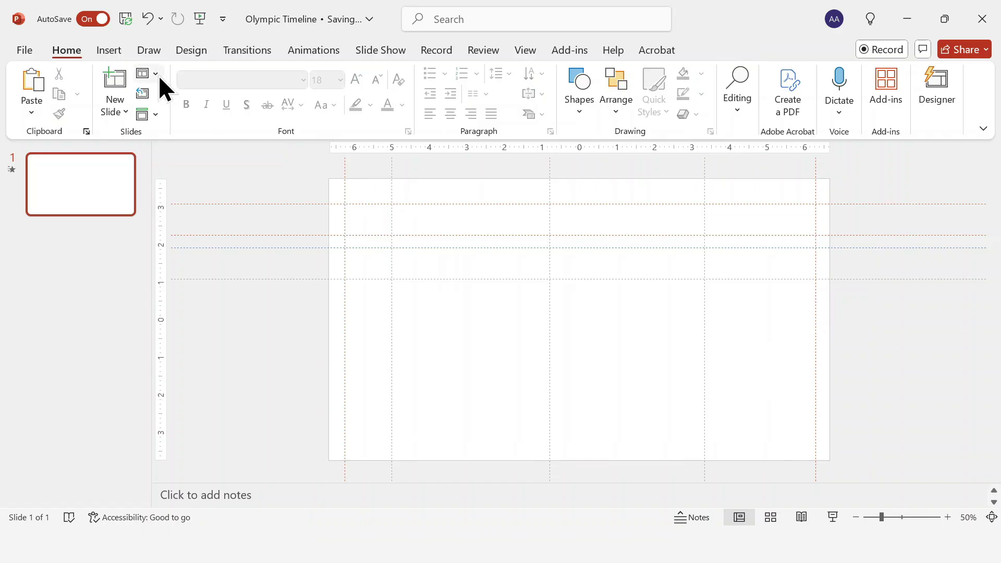
Draw a text box at the slide's top-left formatted as red Century Gothic 24 pt.
left_click(116, 53)
left_click(655, 86)
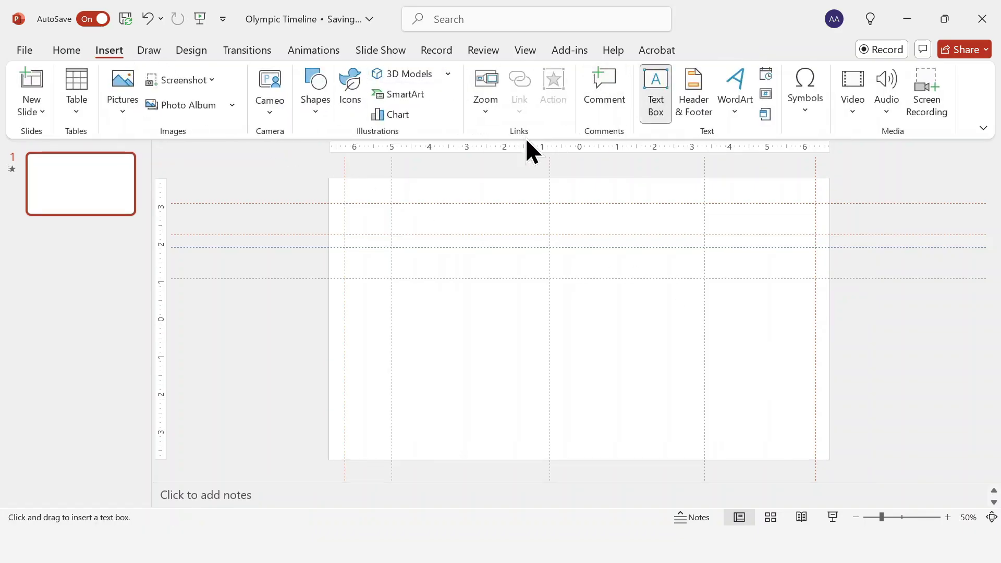
left_click_drag(344, 183, 501, 203)
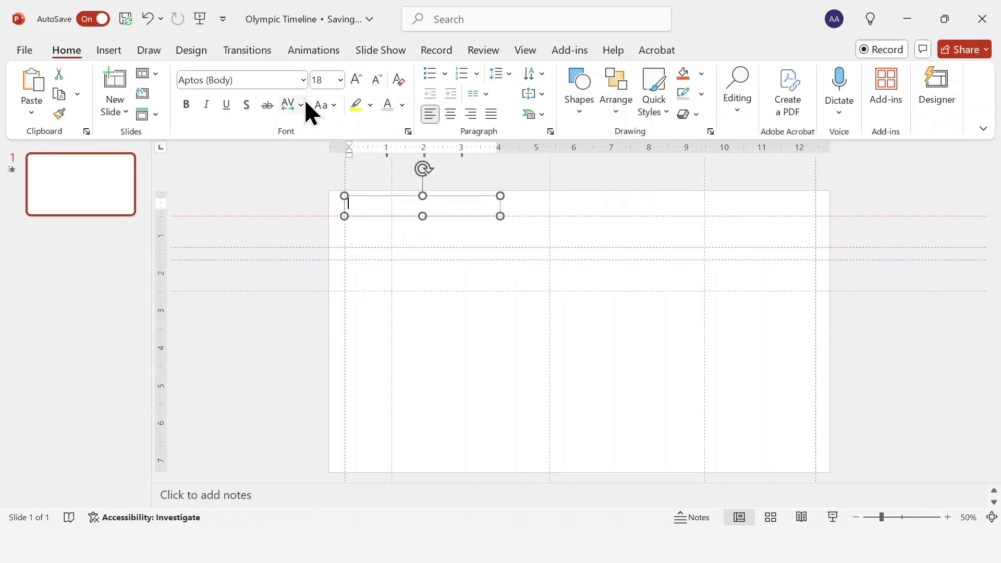
left_click(302, 81)
left_click(317, 192)
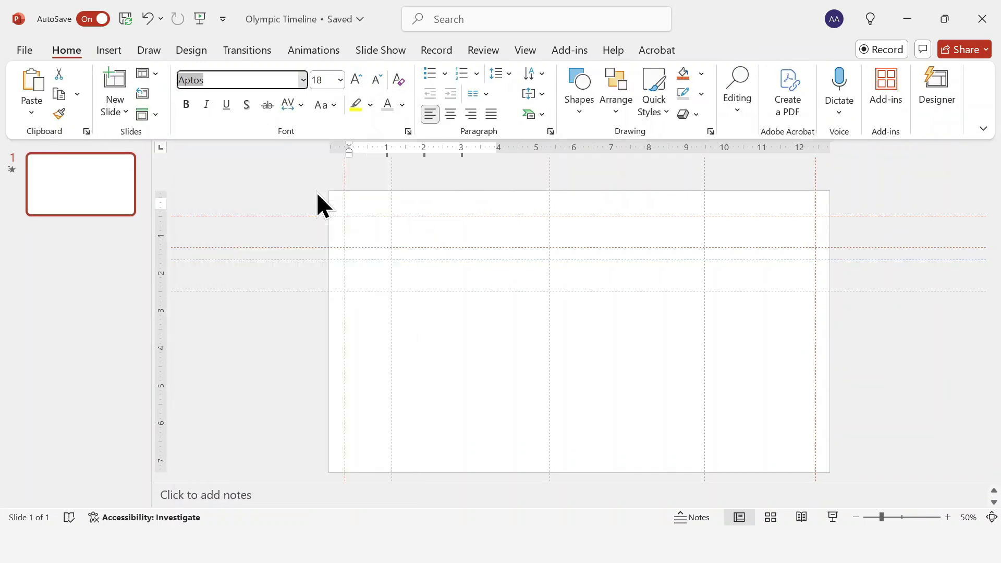
key("ctrl+z")
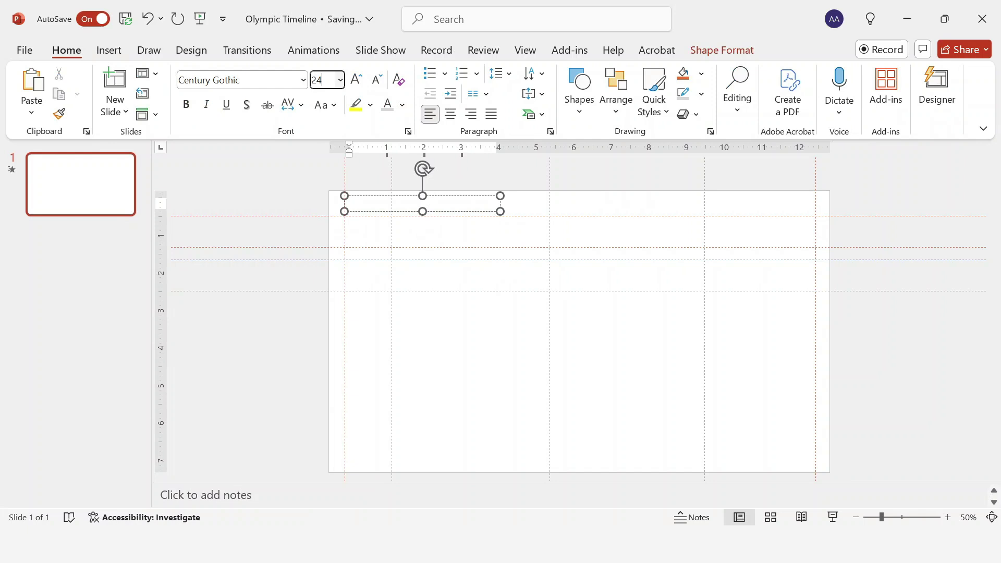
key("Return")
left_click(402, 105)
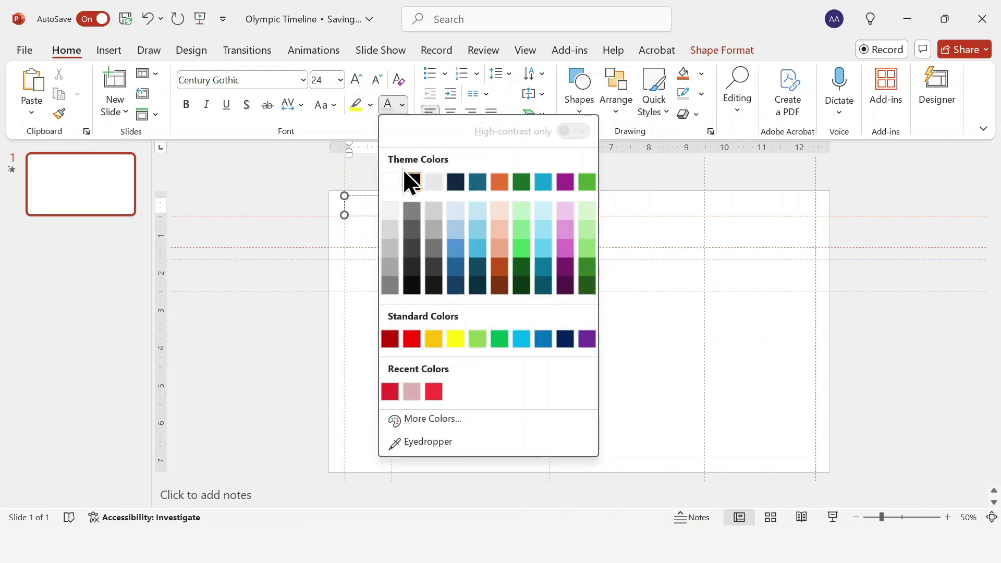
left_click(395, 387)
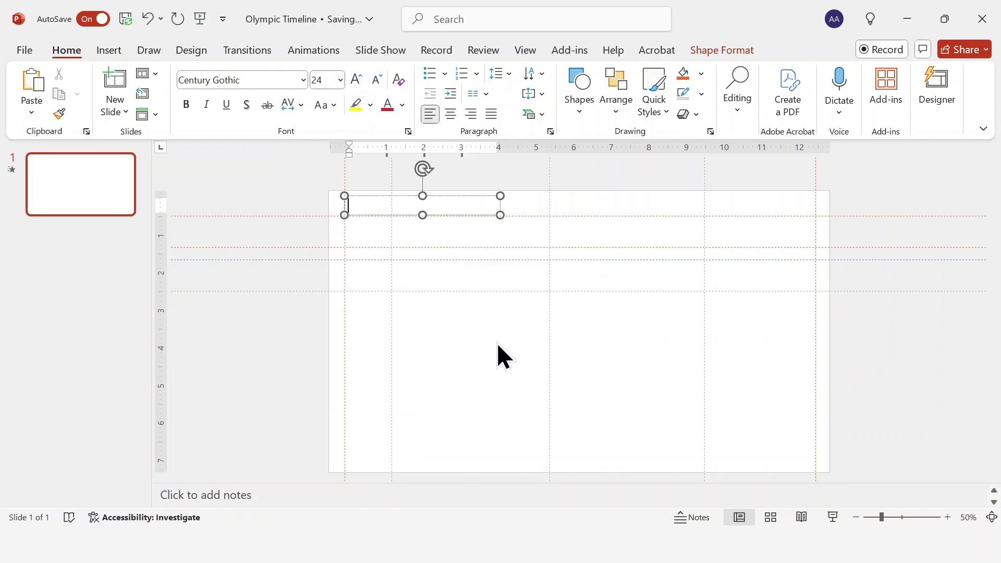
Type 'Timeline' in the box and make it bold.
type("Timelin")
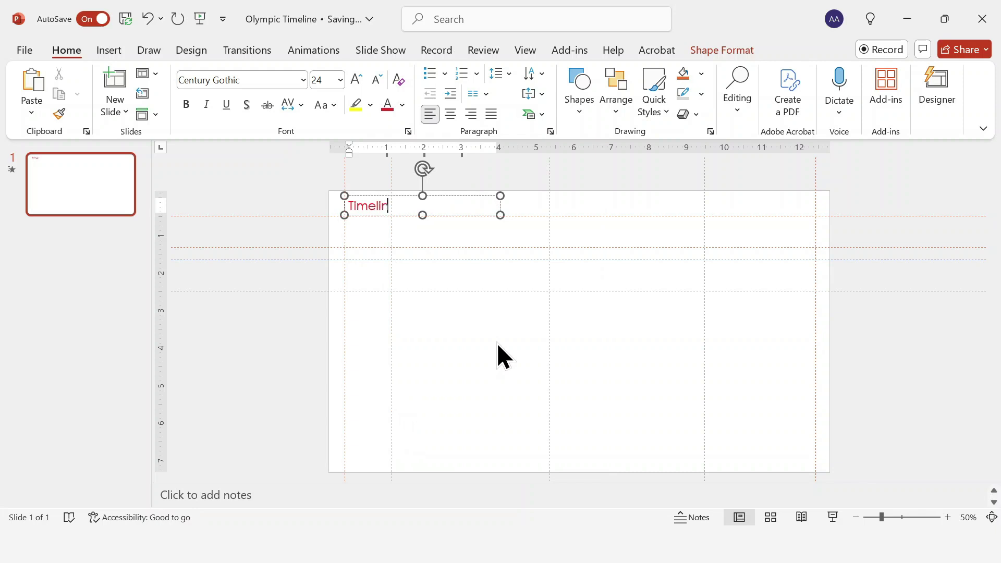
type("e")
left_click(471, 196)
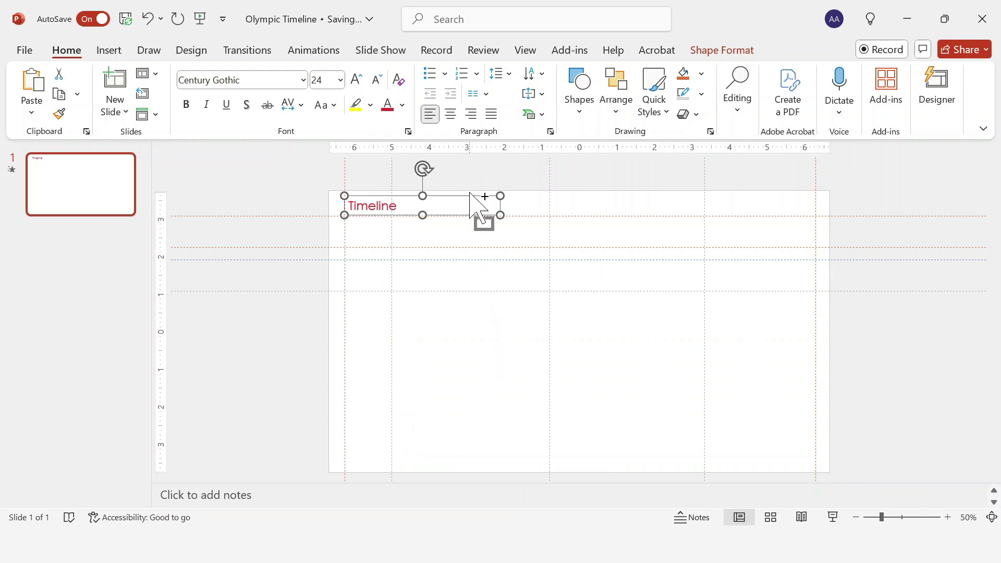
key("ctrl+b")
key("Escape")
key("alt+n")
Draw a wide text box below the label set to black Times New Roman 66 pt.
key("x")
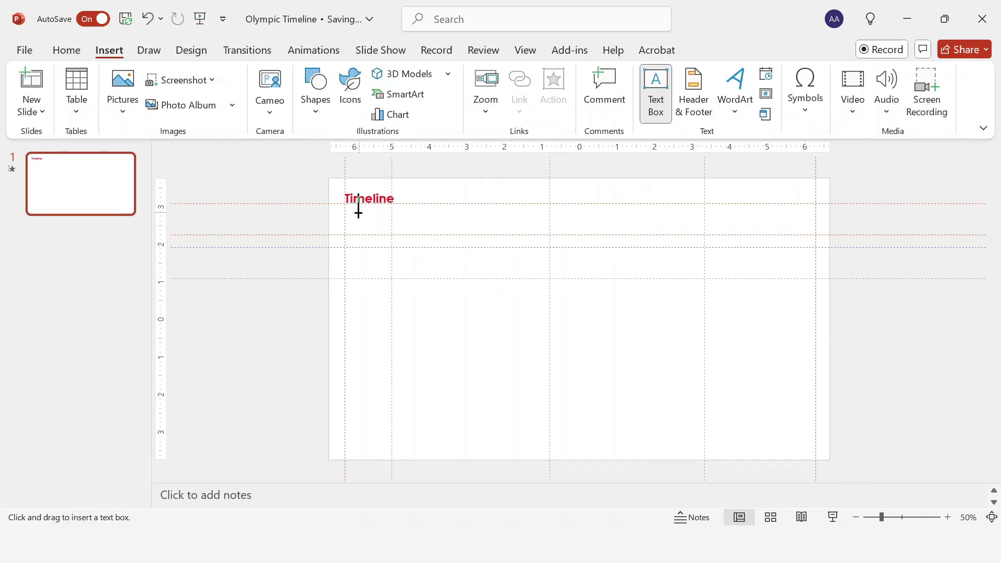
left_click_drag(347, 212, 816, 233)
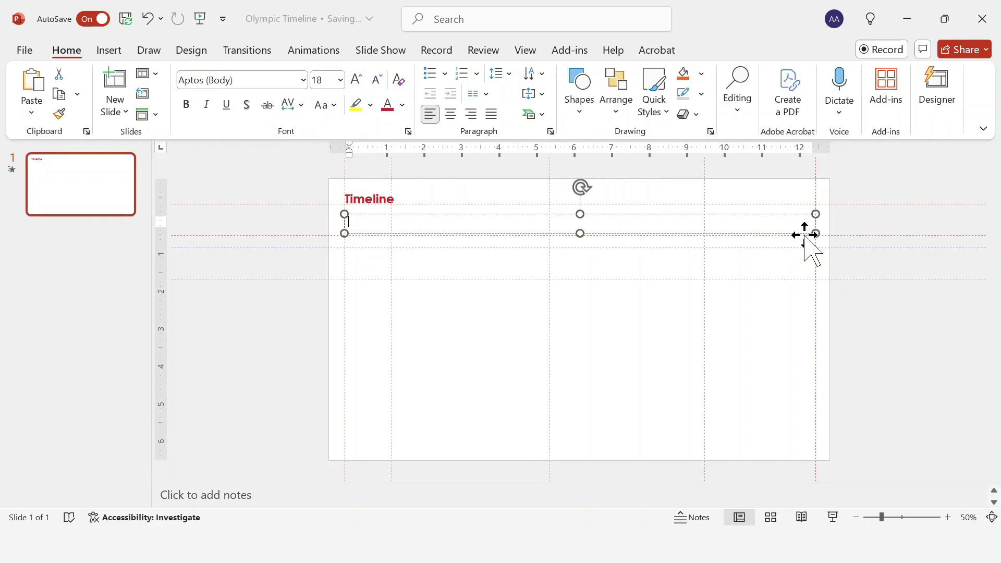
left_click(304, 83)
left_click(315, 213)
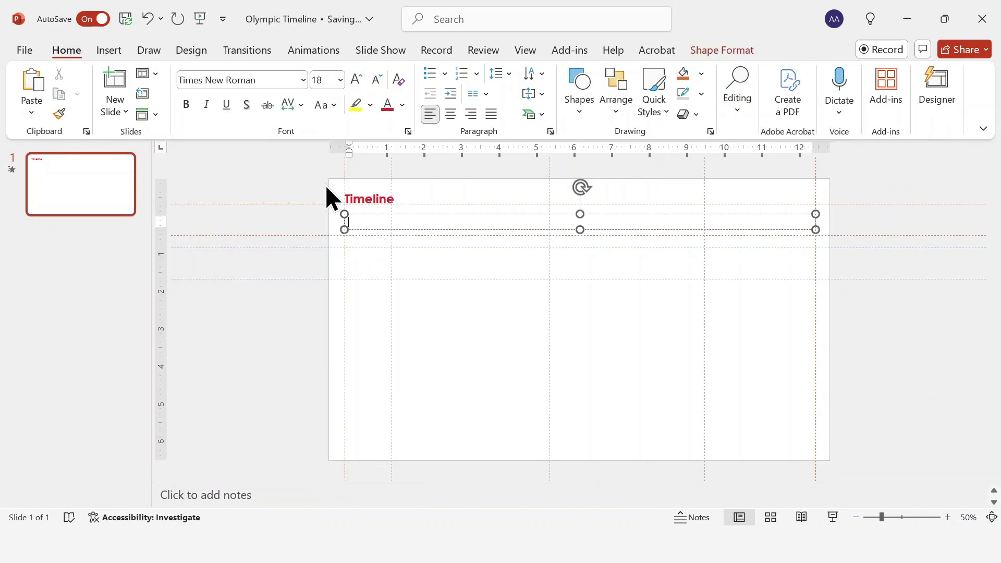
type("66")
key("Return")
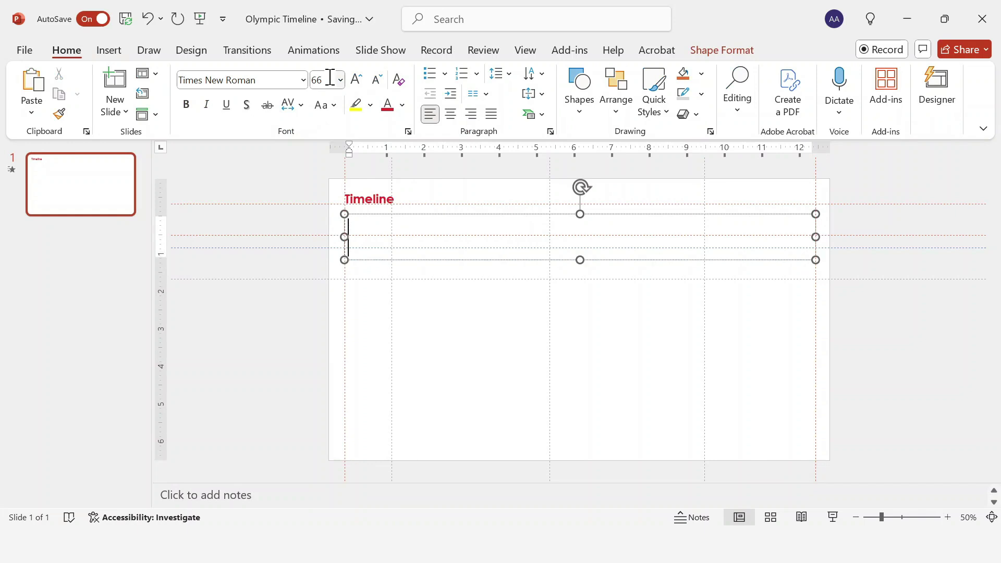
left_click(403, 105)
left_click(411, 181)
Type 'Innovation through the Ages' and nudge the box up under the label.
type("Innovation through the Ages")
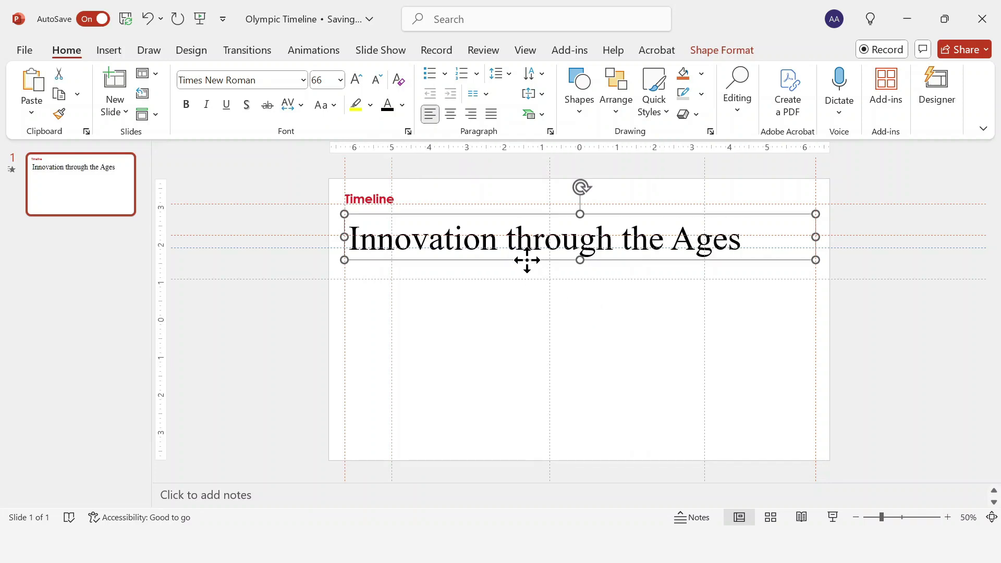
left_click_drag(527, 259, 523, 246)
left_click(539, 264)
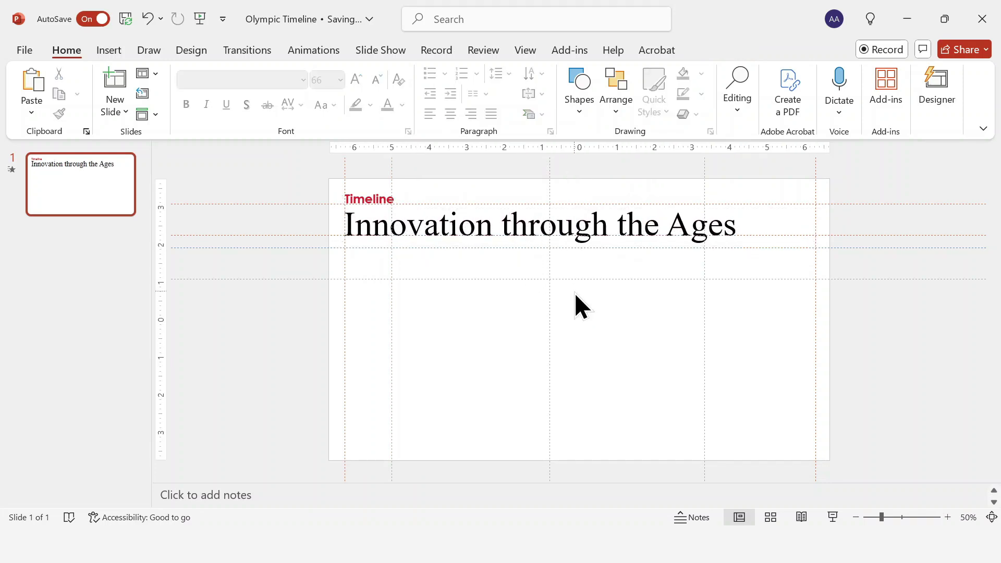
Draw a red horizontal line beneath the title.
left_click(582, 112)
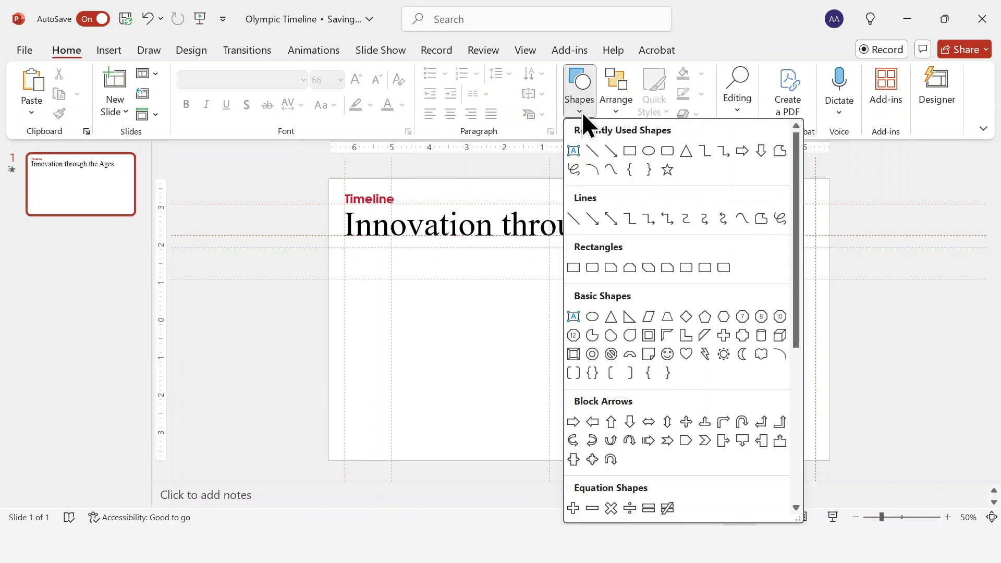
left_click(592, 149)
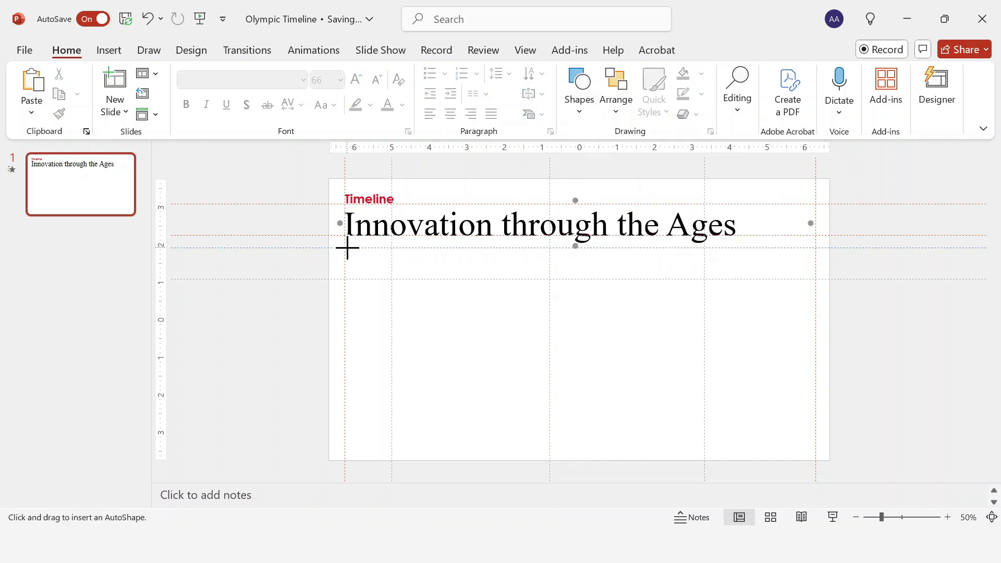
left_click_drag(347, 248, 816, 295)
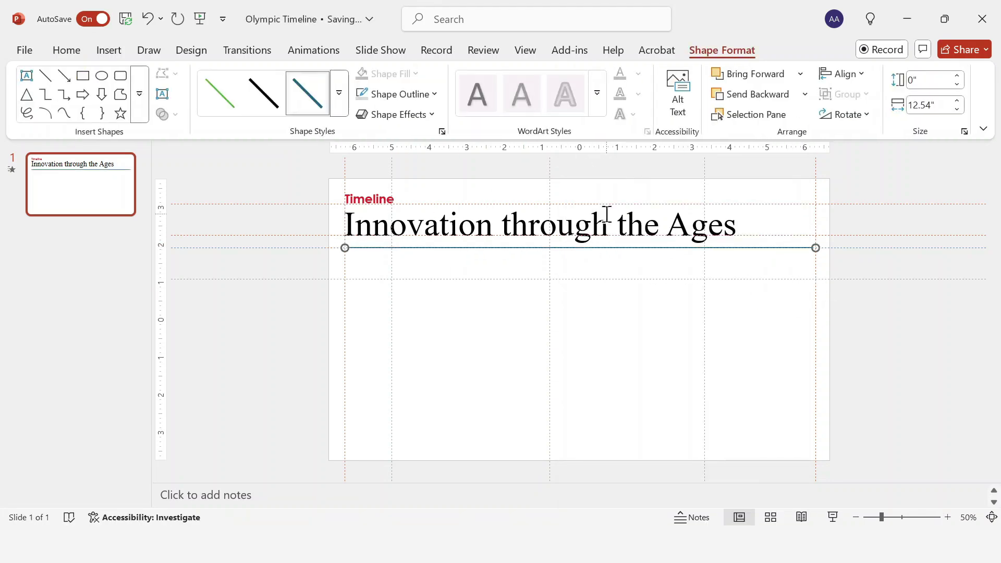
left_click(415, 96)
left_click(369, 343)
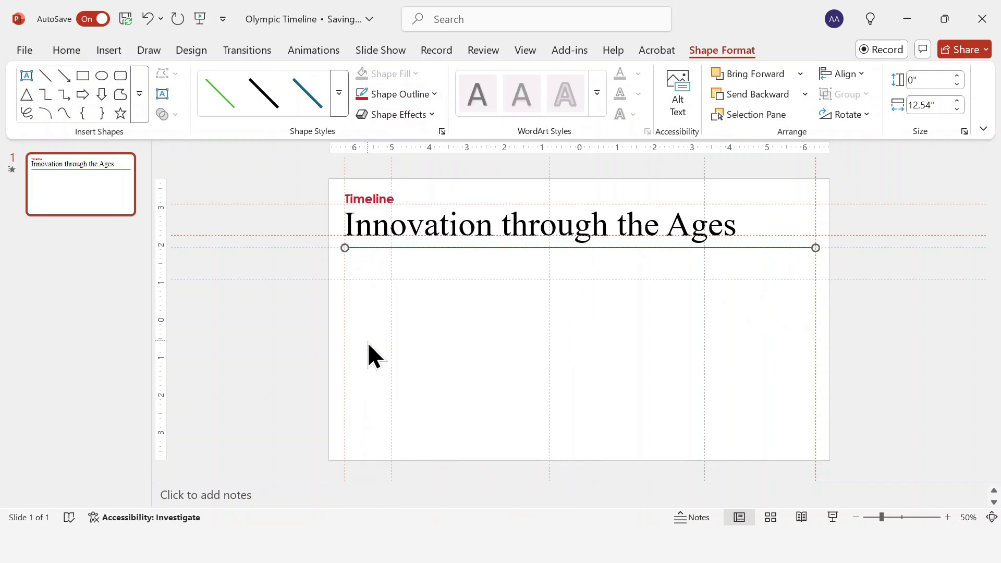
Paste the textile-machinery engraving below the divider line.
left_click(612, 342)
key("ctrl+v")
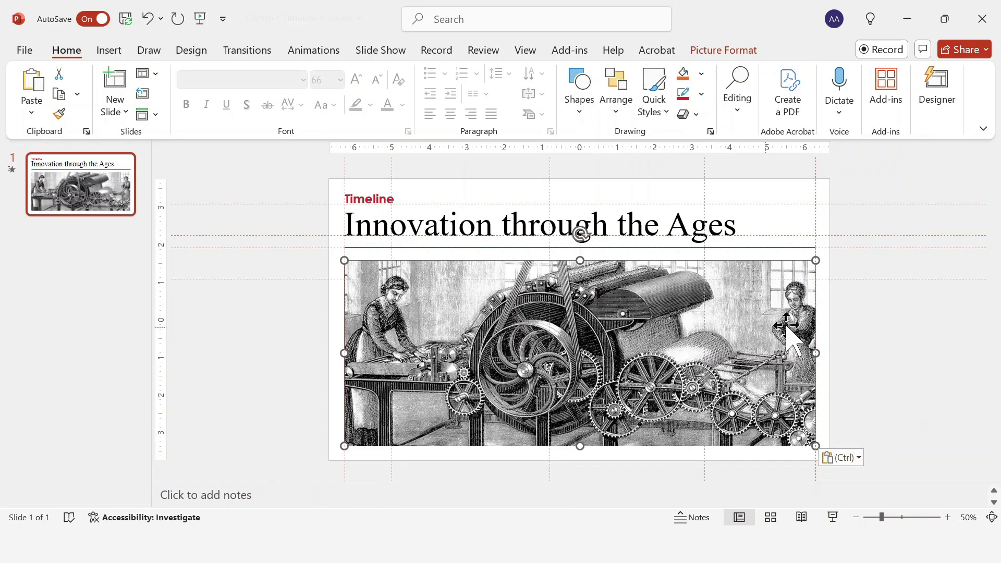
left_click(860, 320)
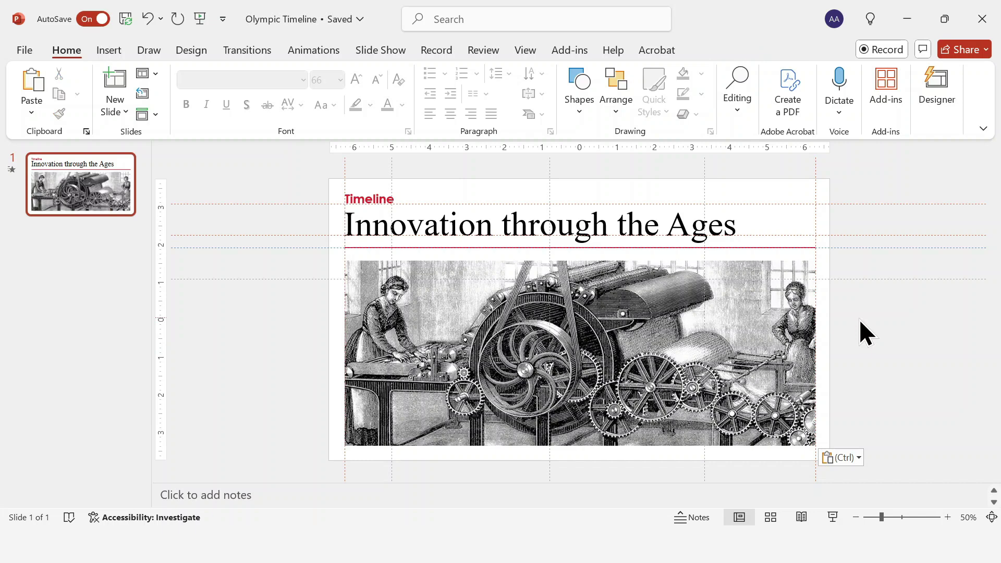
Add a blank second slide and paste copies of slide 1's Timeline label and divider line.
left_click(128, 119)
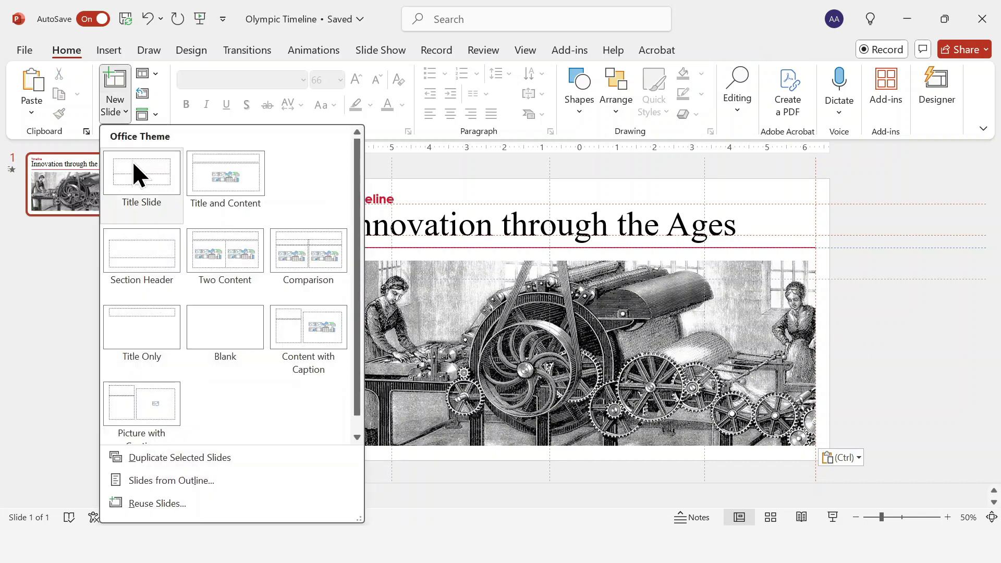
left_click(226, 326)
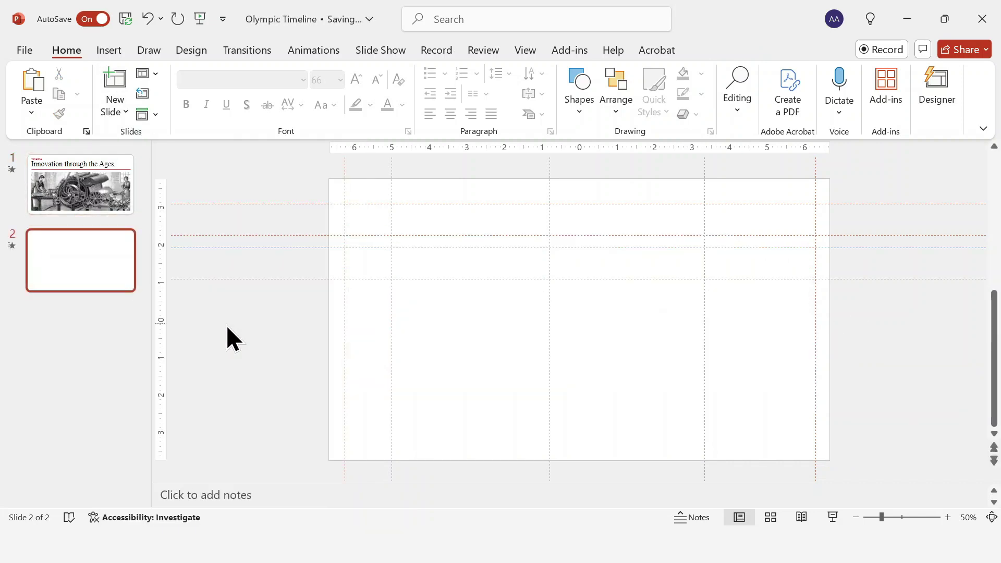
left_click(120, 197)
left_click(367, 247)
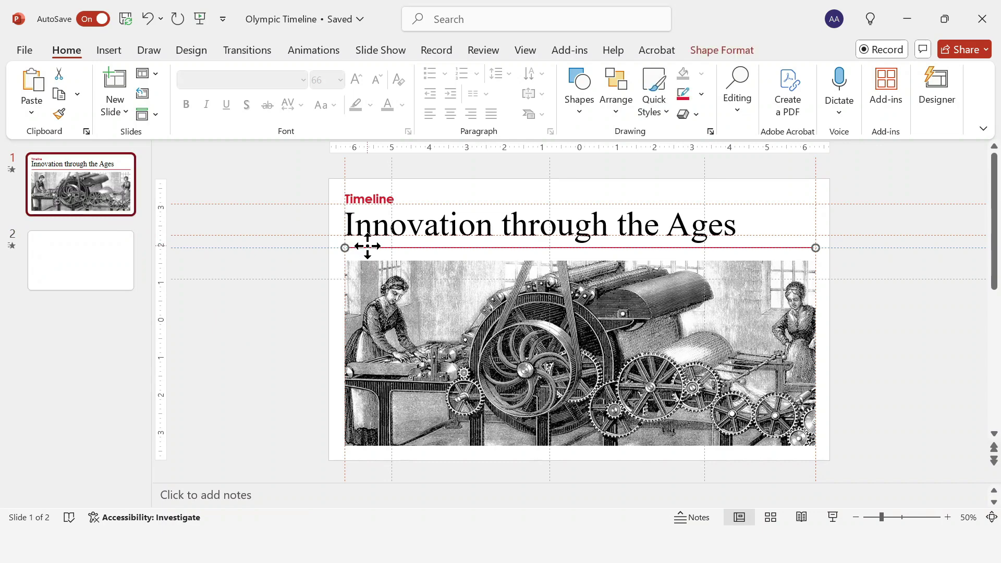
left_click(369, 198, "shift")
key("ctrl+c")
left_click(130, 258)
key("ctrl+v")
Recolour the copied line light grey, shorten its left end, and move the label down-right.
left_click(417, 252)
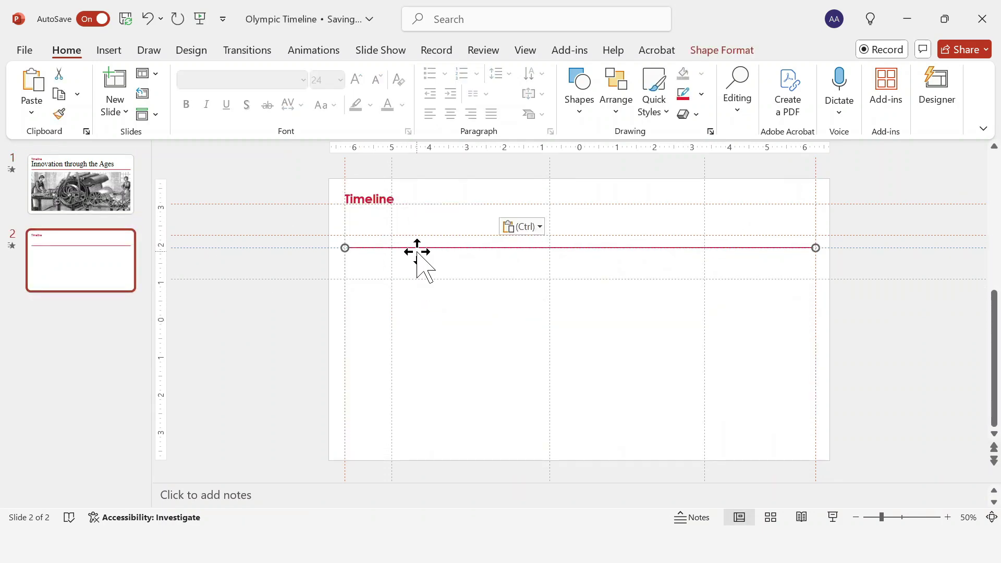
left_click(700, 93)
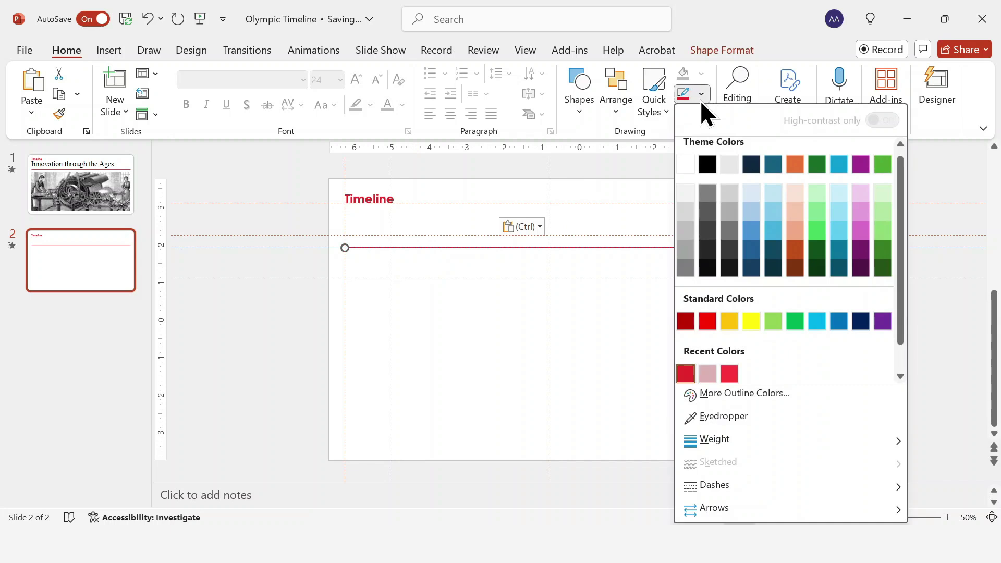
left_click(683, 209)
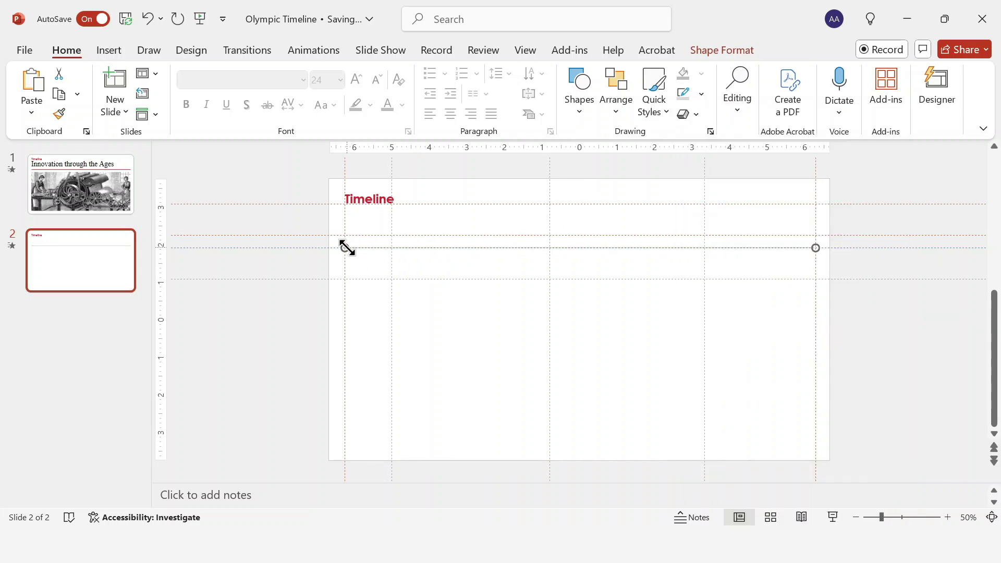
left_click_drag(345, 248, 391, 247)
left_click_drag(380, 214, 428, 248)
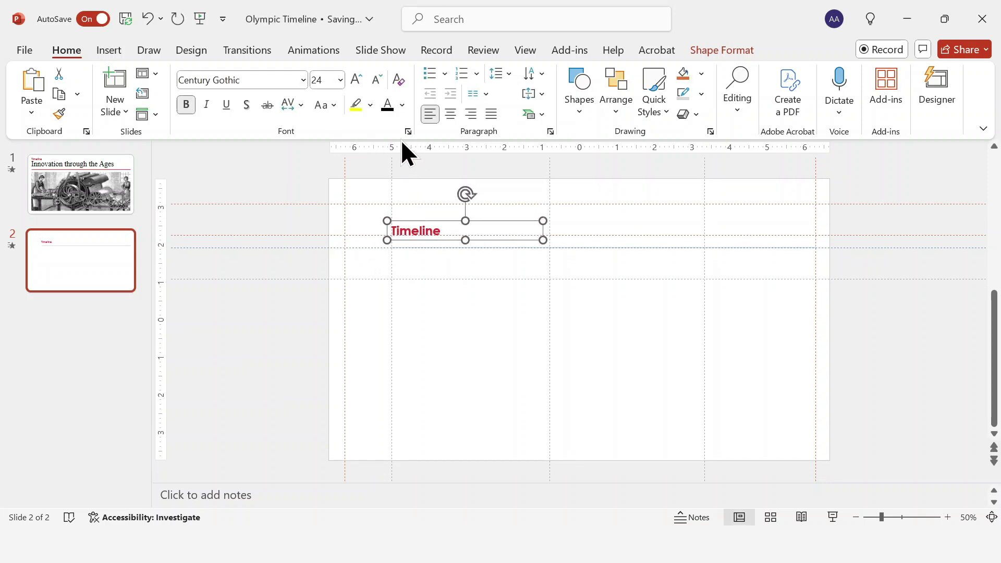
Replace the copied label's text with 'Steam engine'.
double_click(424, 229)
key("BackSpace")
type("Steam engine")
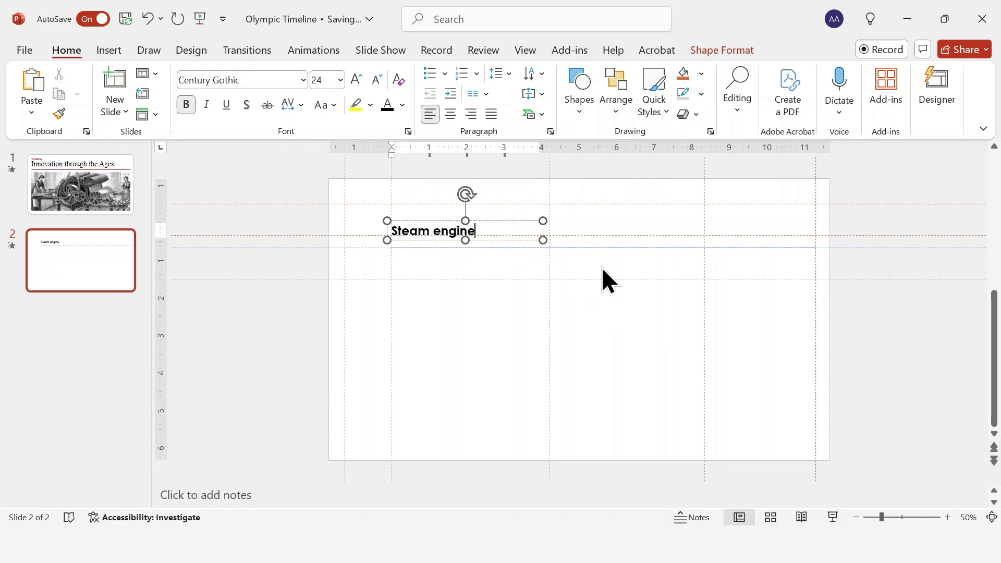
left_click(602, 268)
Copy the Steam engine box below it and change the copy's text to 1765.
left_click(478, 223)
left_click_drag(478, 223, 513, 265)
triple_click(476, 272)
type("1765")
left_click(466, 280)
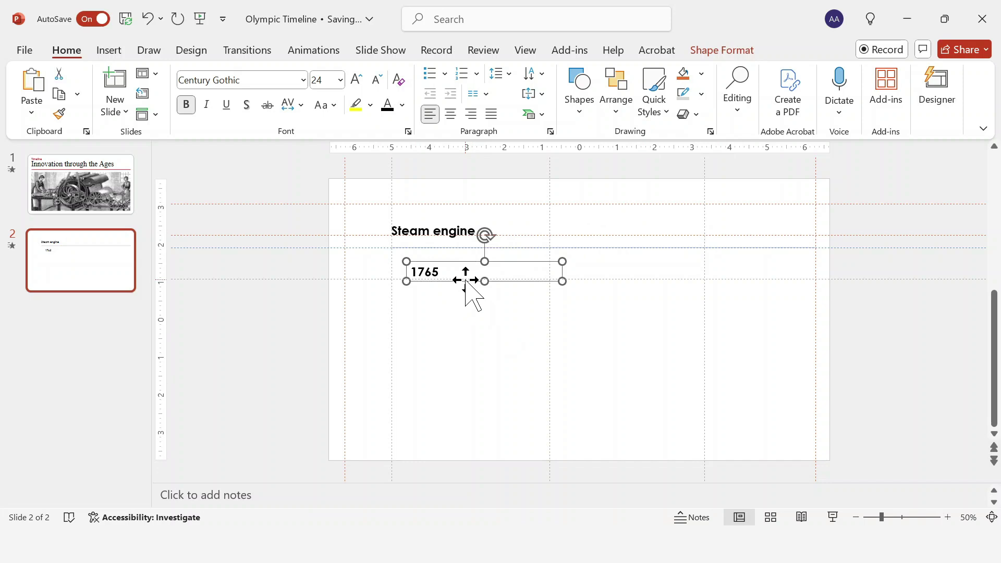
Make 1765 light grey, non-bold Times New Roman 54 pt, placed just under the title.
left_click(402, 106)
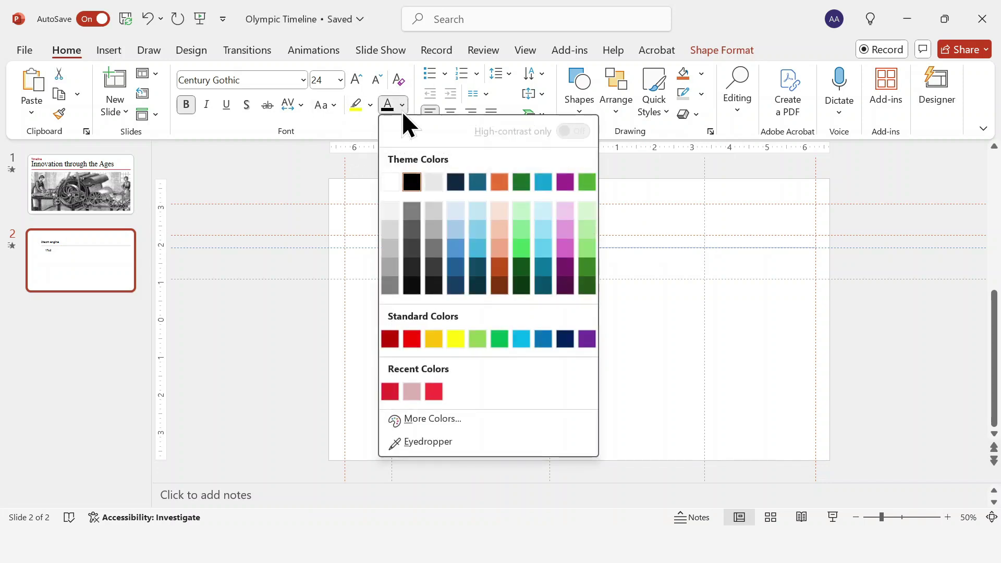
left_click(390, 232)
left_click(186, 105)
left_click(241, 84)
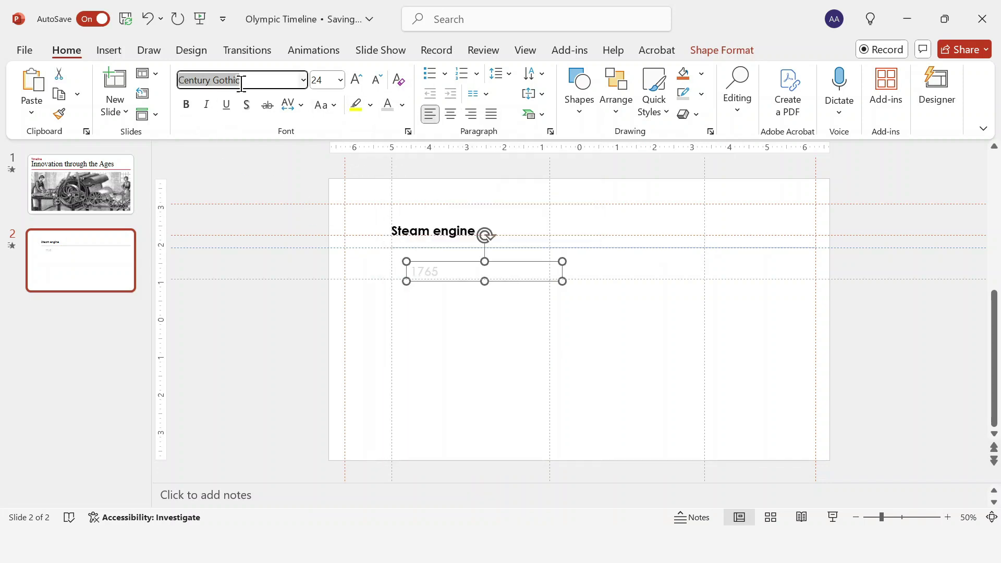
left_click(304, 79)
left_click(295, 190)
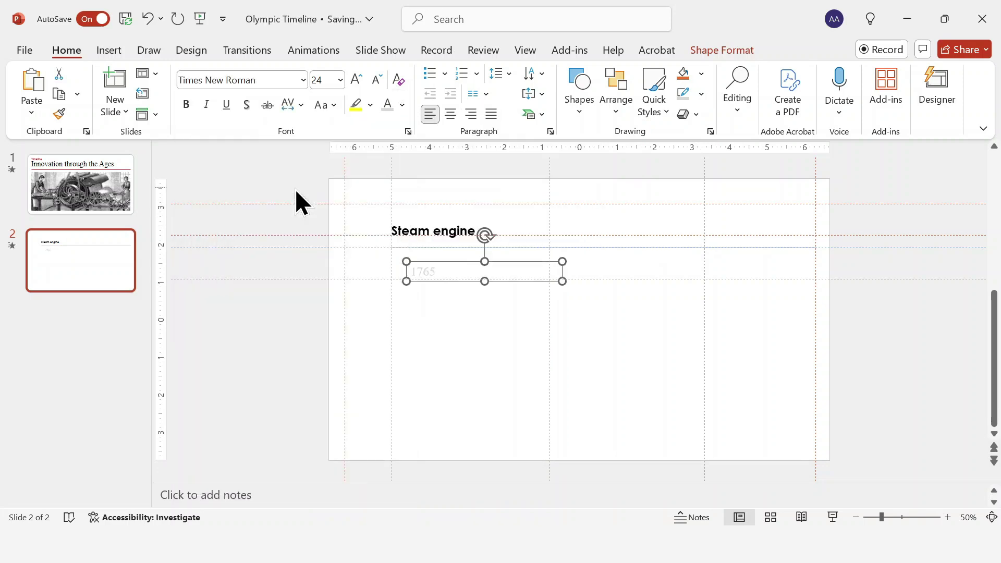
left_click(326, 82)
type("54")
key("Return")
left_click_drag(439, 300, 416, 288)
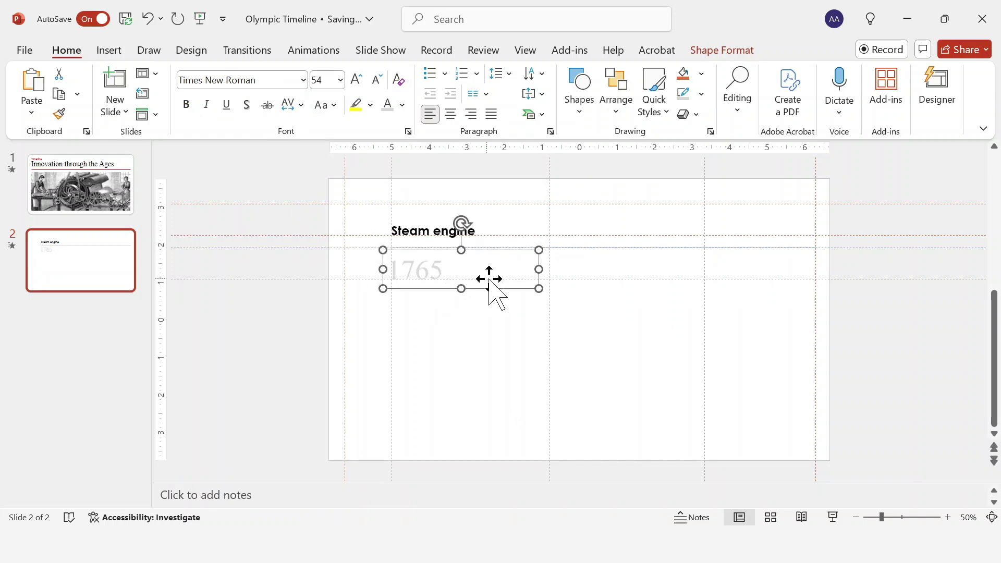
Narrow the 1765 box to fit the year and duplicate it into three boxes across.
left_click_drag(540, 269, 462, 269)
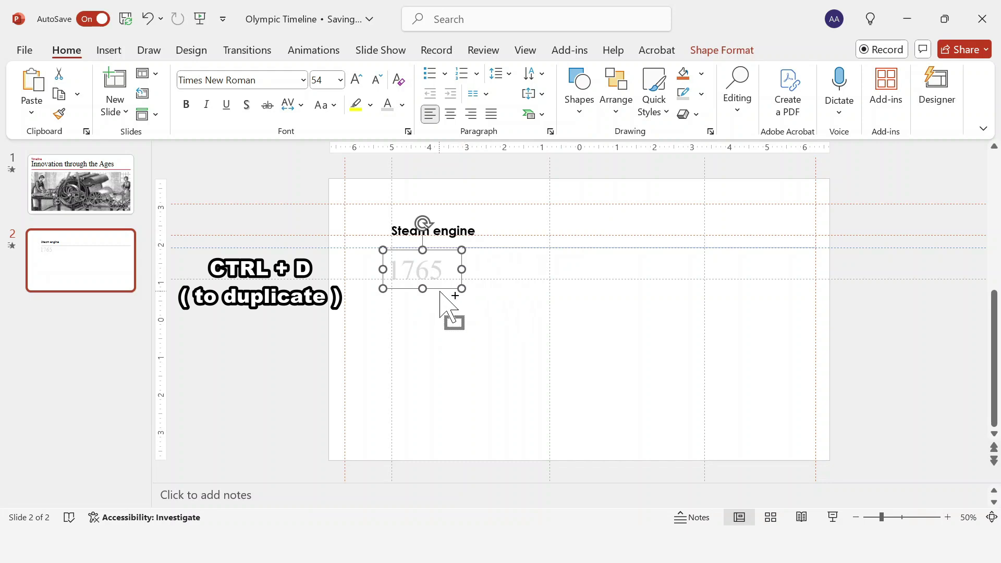
key("ctrl+d")
left_click_drag(454, 322, 608, 296)
key("ctrl+d")
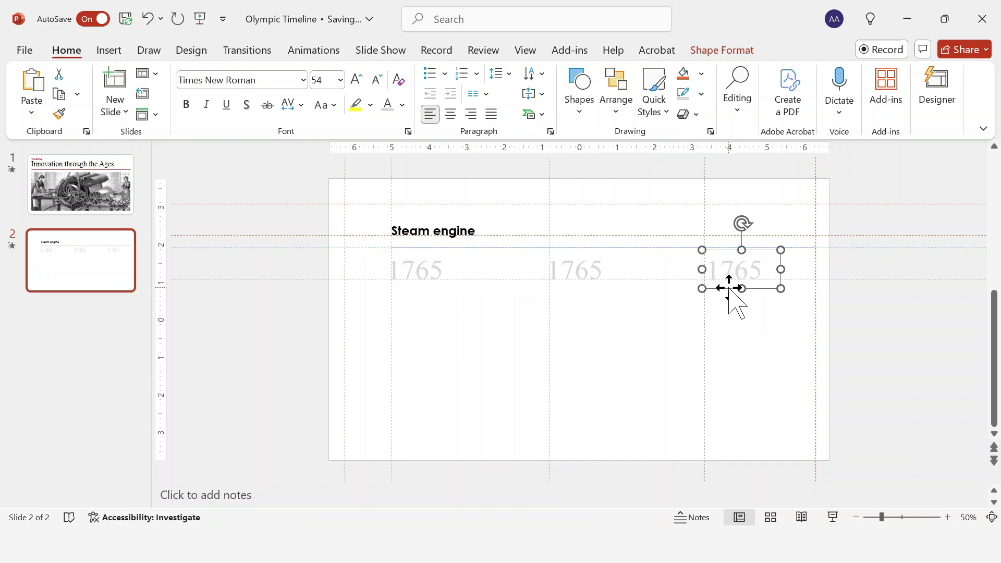
Align the three 1765 boxes along their bottoms and distribute them horizontally.
left_click(582, 277, "shift")
left_click(437, 271, "shift")
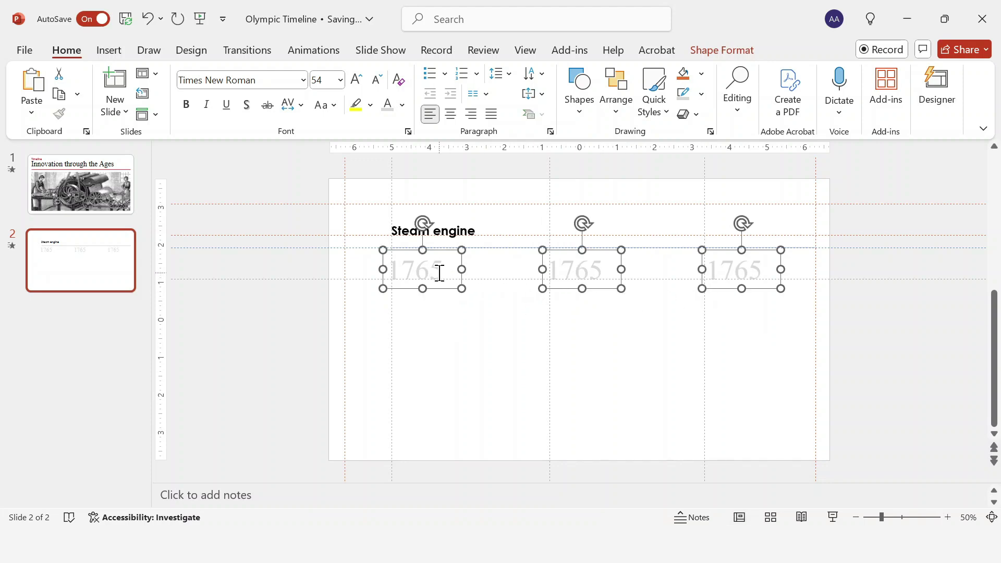
left_click(722, 50)
left_click(843, 73)
left_click(843, 213)
left_click(844, 74)
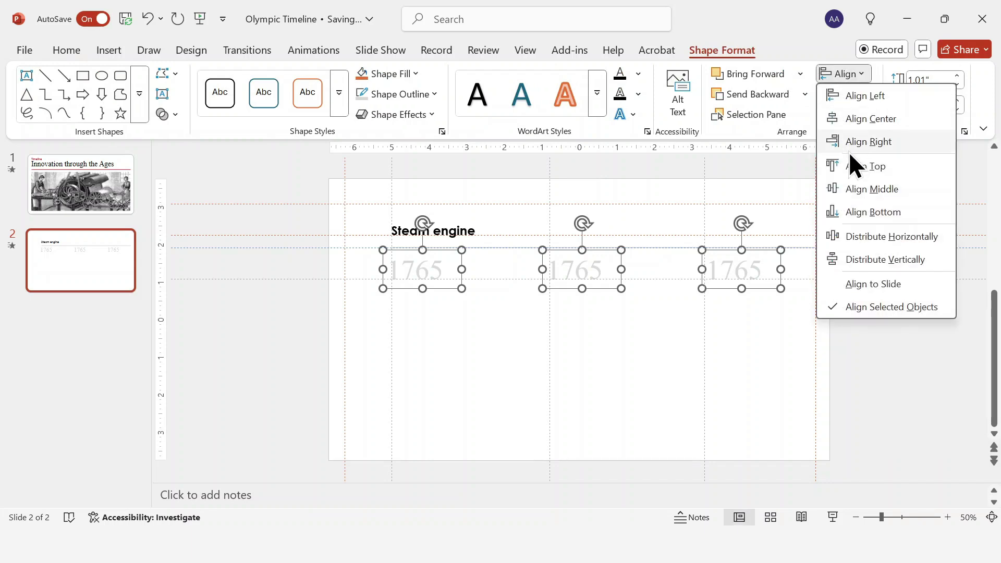
left_click(848, 234)
left_click(843, 364)
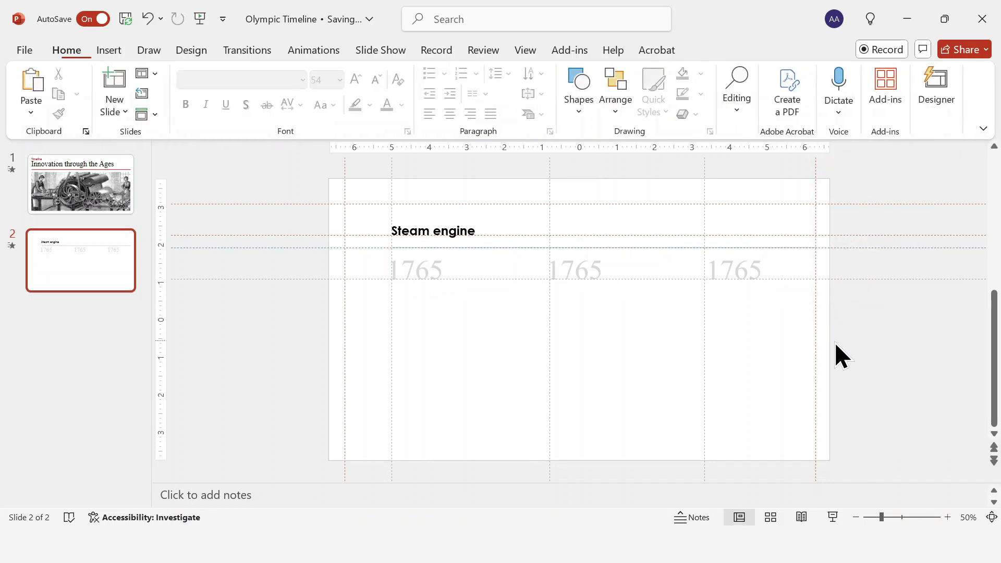
Zoom out and copy the third year box off the slide's right edge to make six boxes.
left_click(857, 517)
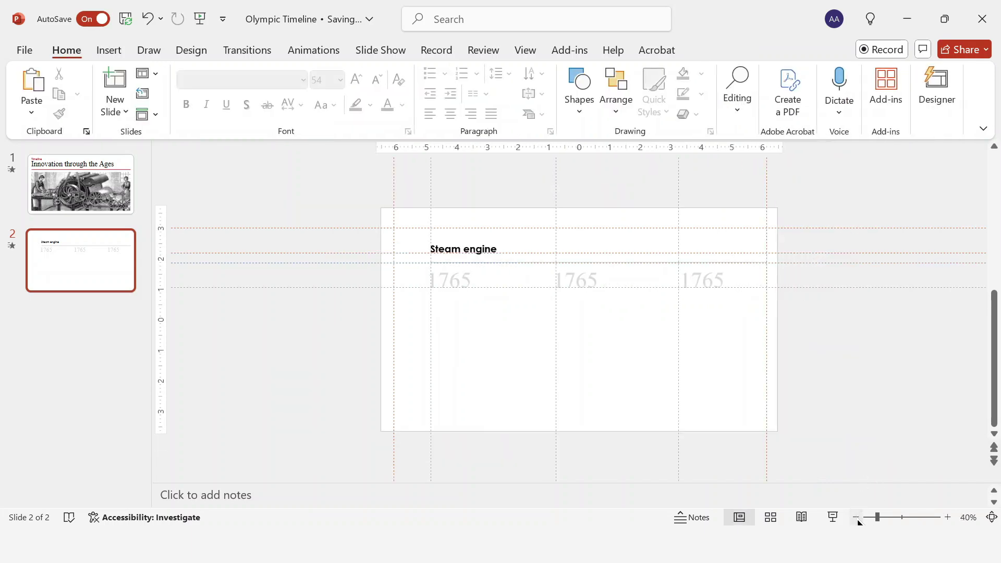
left_click(720, 294)
left_click_drag(727, 294, 855, 293)
key("ctrl+d")
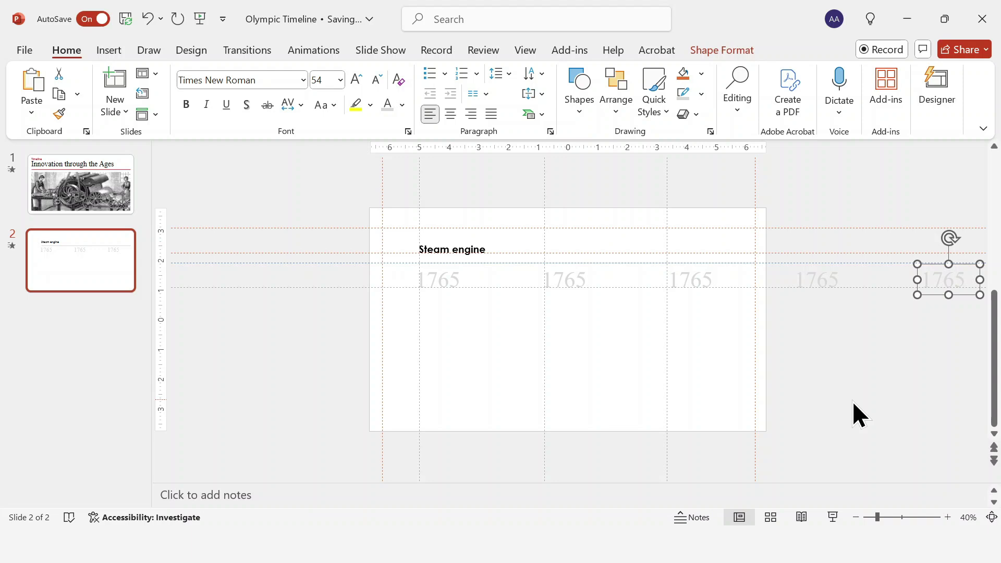
key("ctrl+d")
left_click(786, 408)
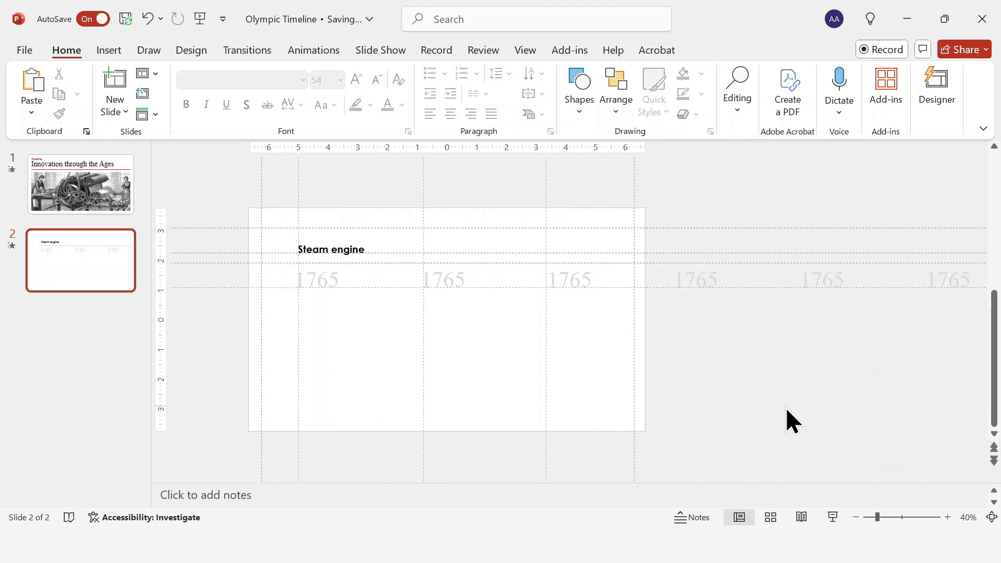
Change the copied years to 1879, 1928, 1945 and 1969, then select the sixth.
double_click(455, 284)
type("1879")
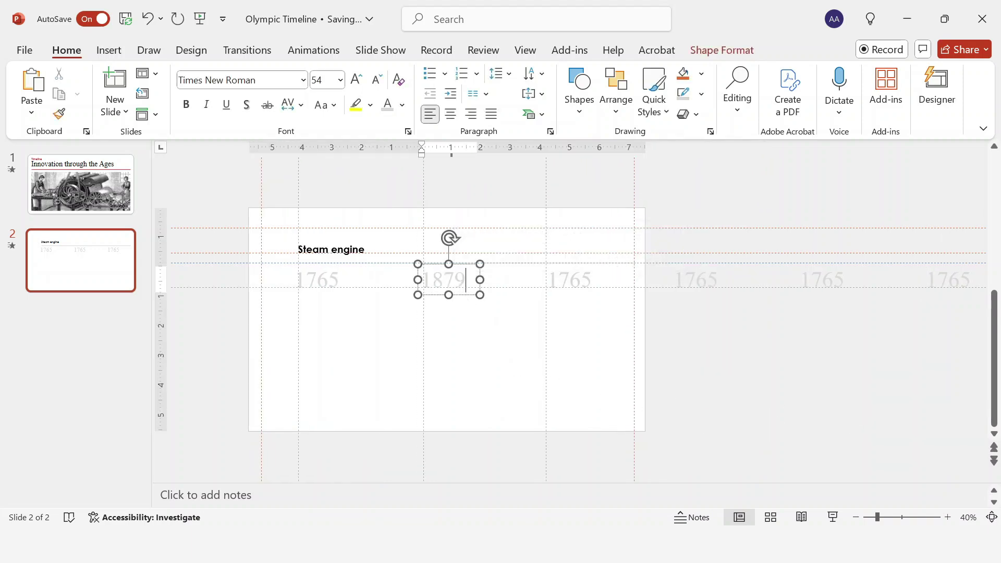
double_click(578, 277)
type("1928")
double_click(700, 277)
type("1945")
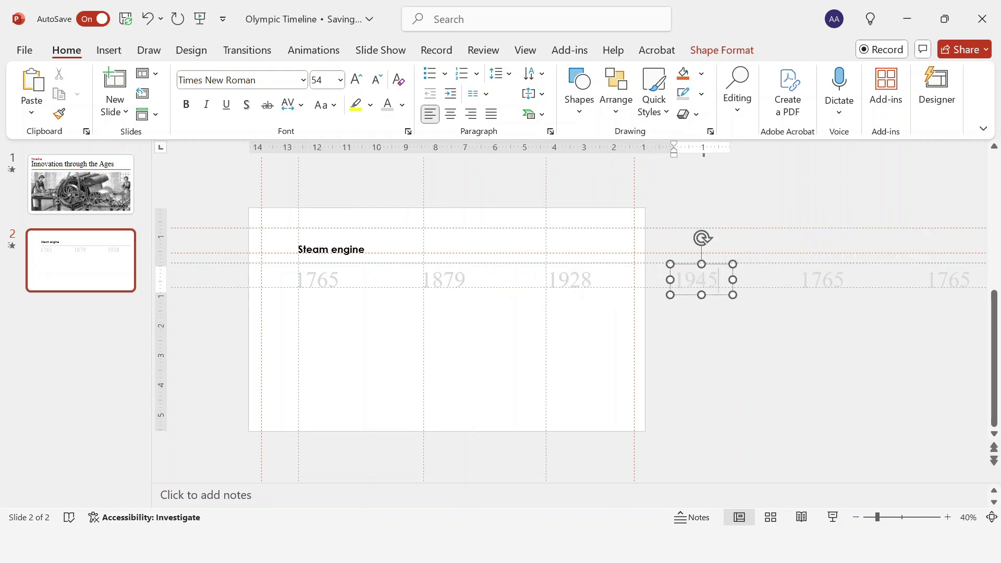
double_click(837, 279)
type("1969")
double_click(937, 276)
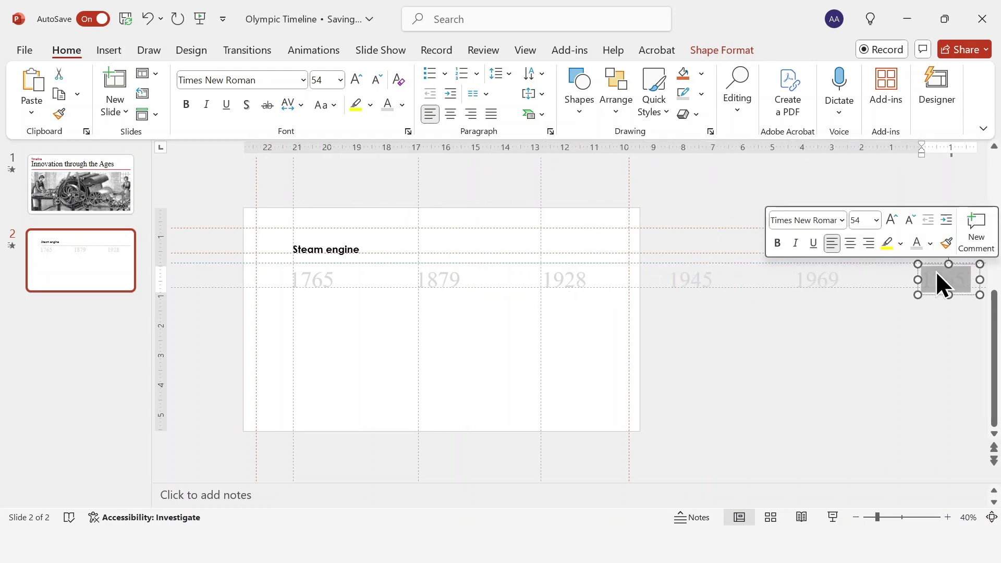
Enter 2008 in the last box, then make 1765 red at 72 pt on one line.
type("2008")
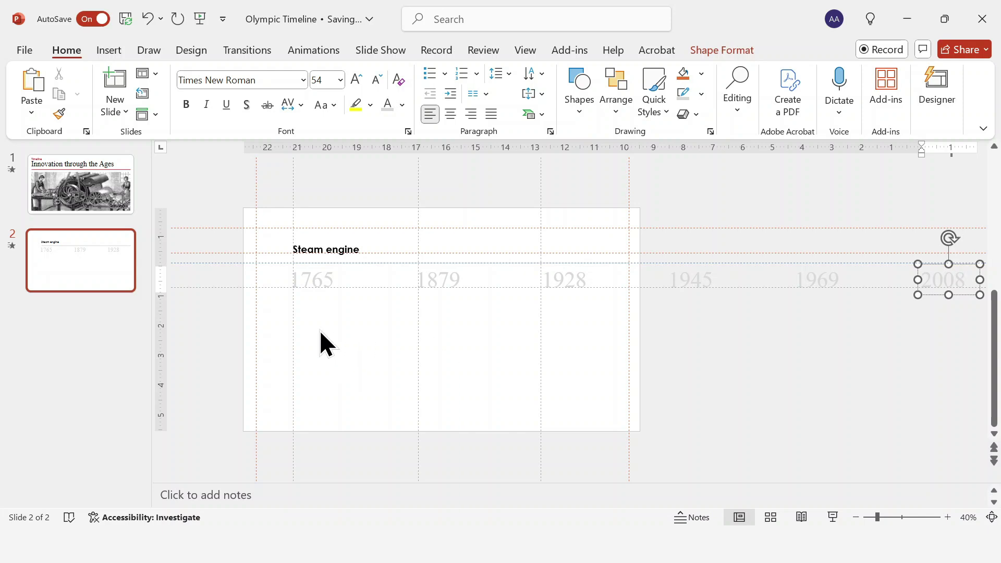
left_click(324, 342)
left_click(321, 295)
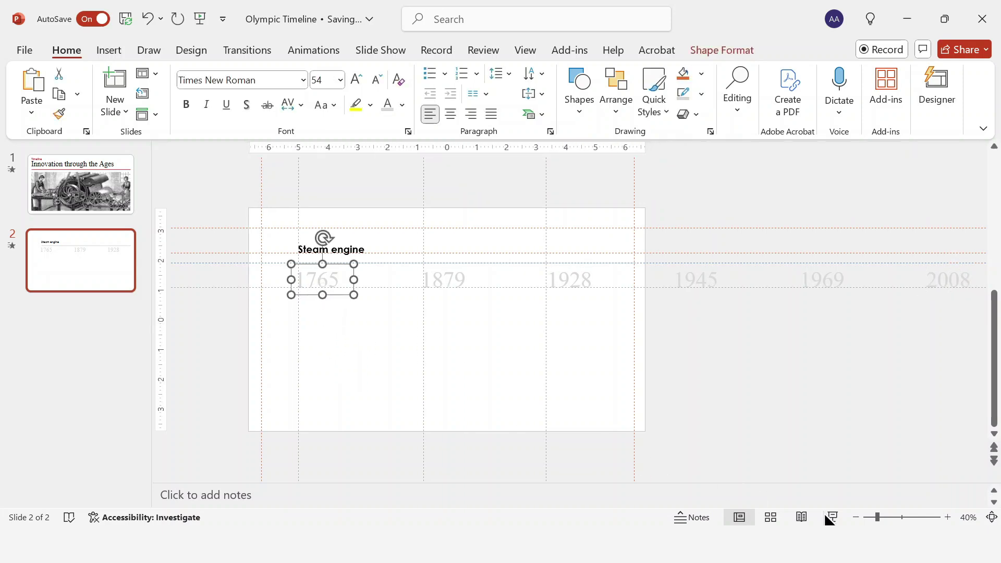
left_click(883, 518)
left_click(402, 103)
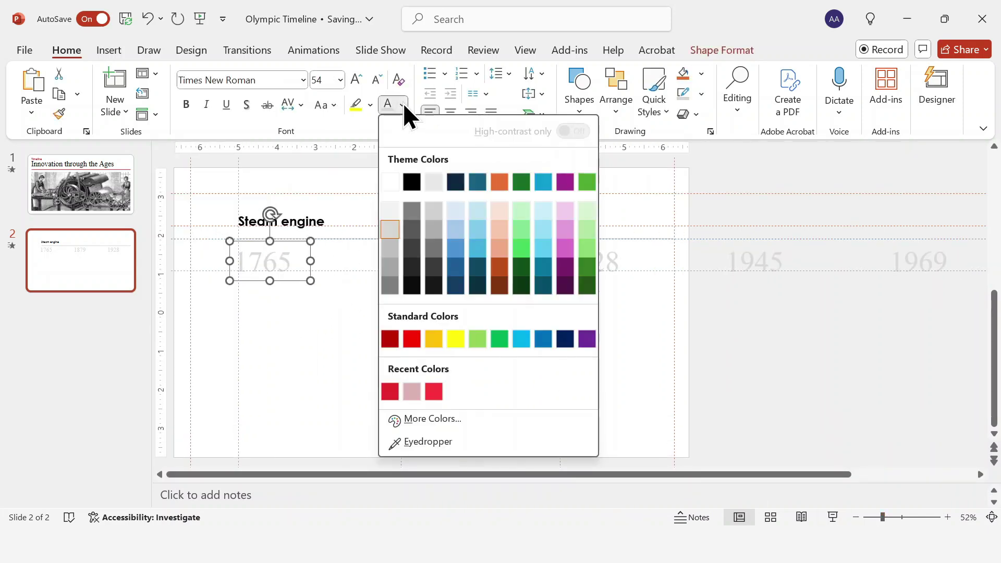
left_click(389, 393)
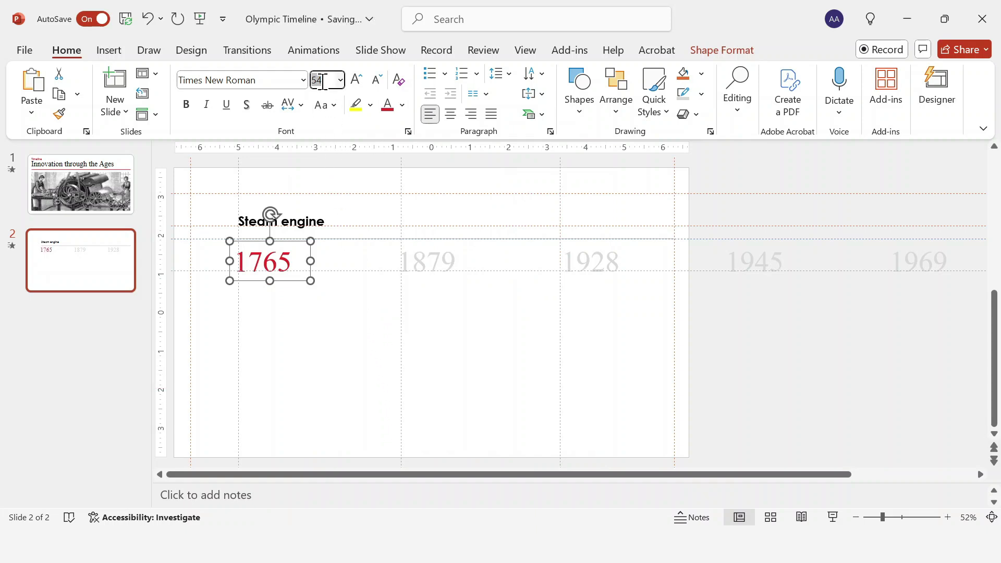
key("Return")
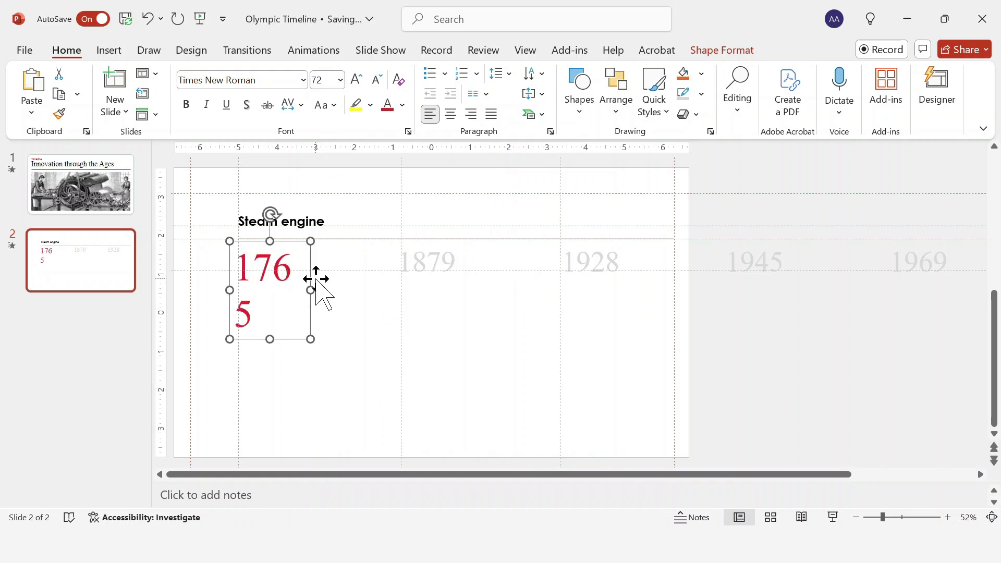
mouse_move(311, 290)
left_mouse_down()
mouse_move(327, 291)
mouse_move(305, 284)
left_mouse_up()
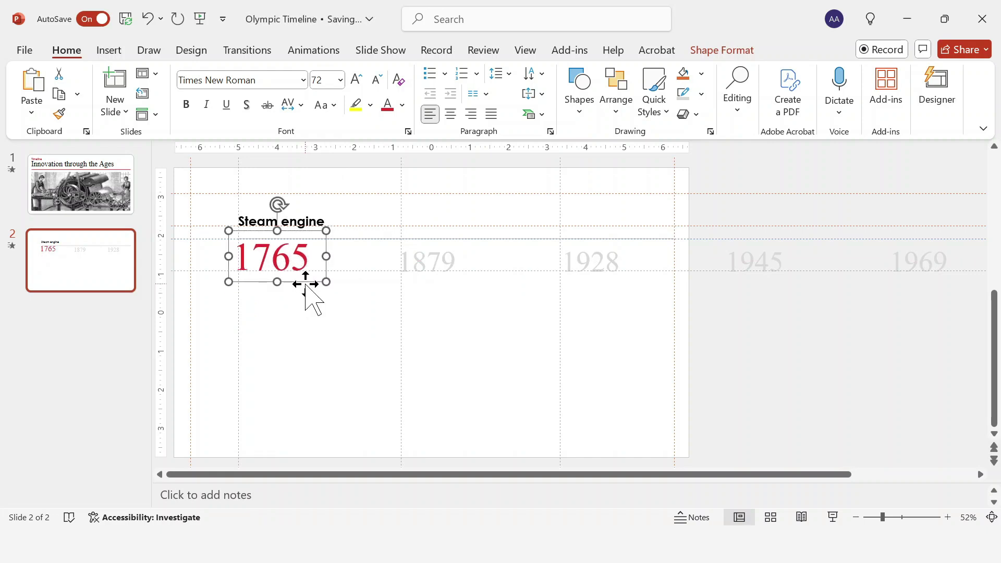
left_click(334, 327)
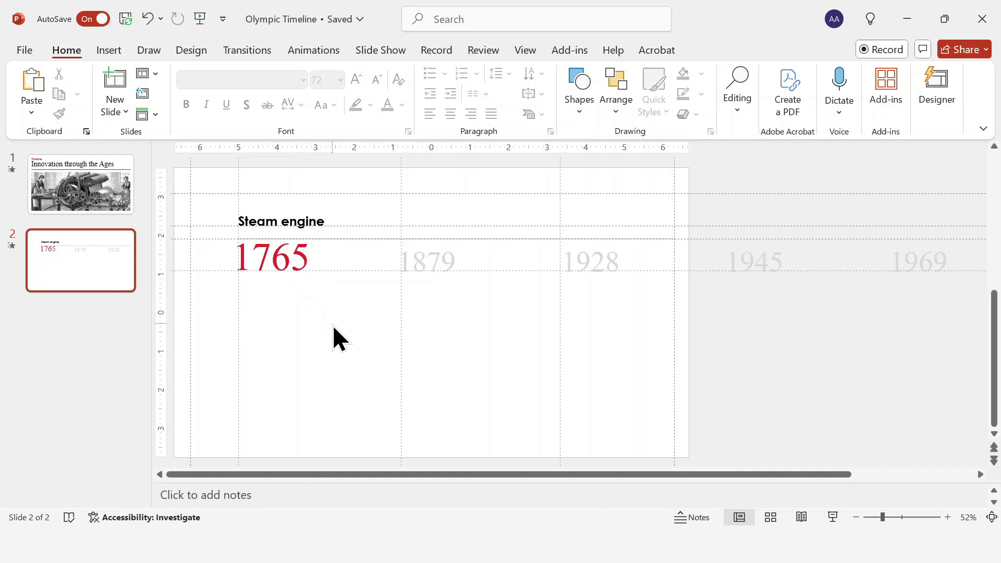
Insert the steam engine photo from File Explorer and crop its bottom-left and top-right.
key("alt+Tab")
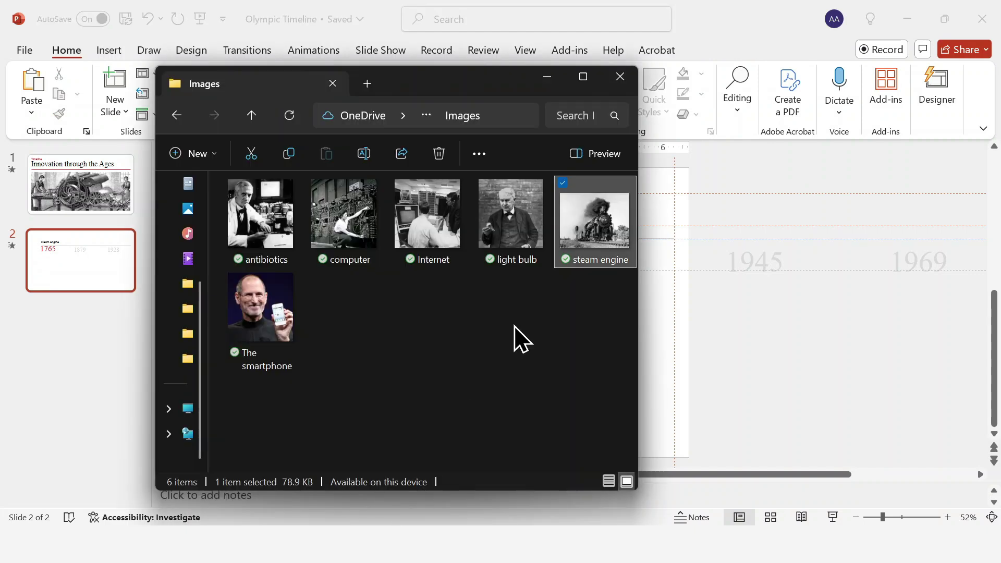
left_click_drag(594, 219, 707, 320)
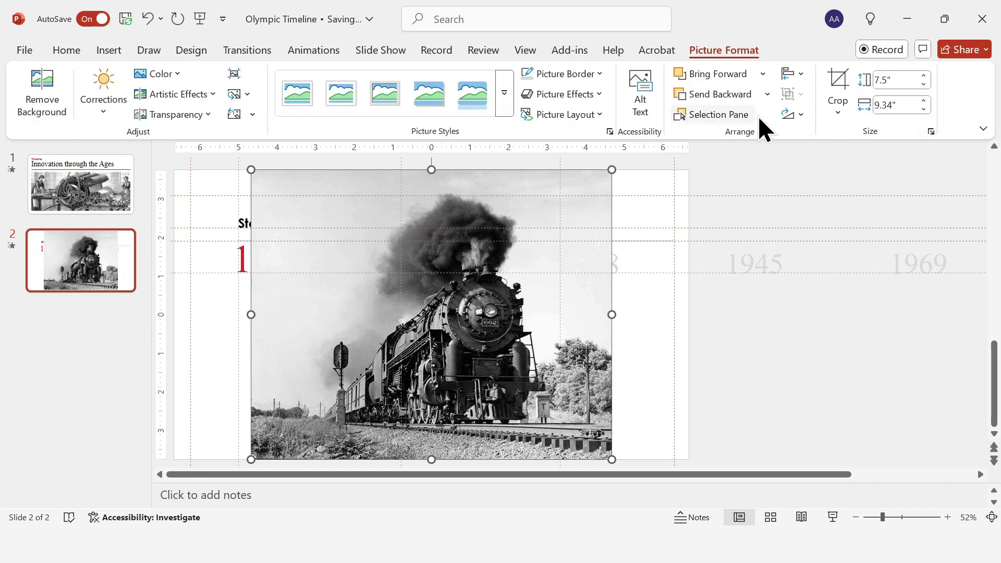
left_click(828, 84)
left_click_drag(251, 456, 348, 434)
left_click_drag(609, 170, 508, 259)
left_click(839, 99)
Shrink the photo to about 4" x 3.6" below 1765 and refine its crop.
left_click_drag(469, 316, 362, 329)
left_click_drag(398, 270, 373, 294)
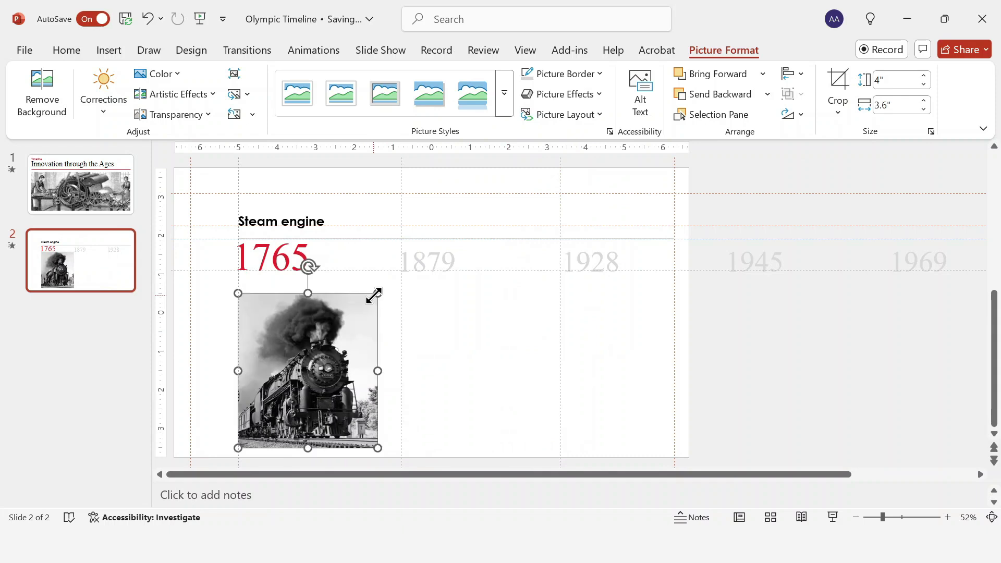
left_click(838, 86)
left_click_drag(376, 369, 398, 364)
mouse_move(404, 278)
left_mouse_down()
mouse_move(416, 268)
mouse_move(404, 291)
left_mouse_up()
left_click(451, 367)
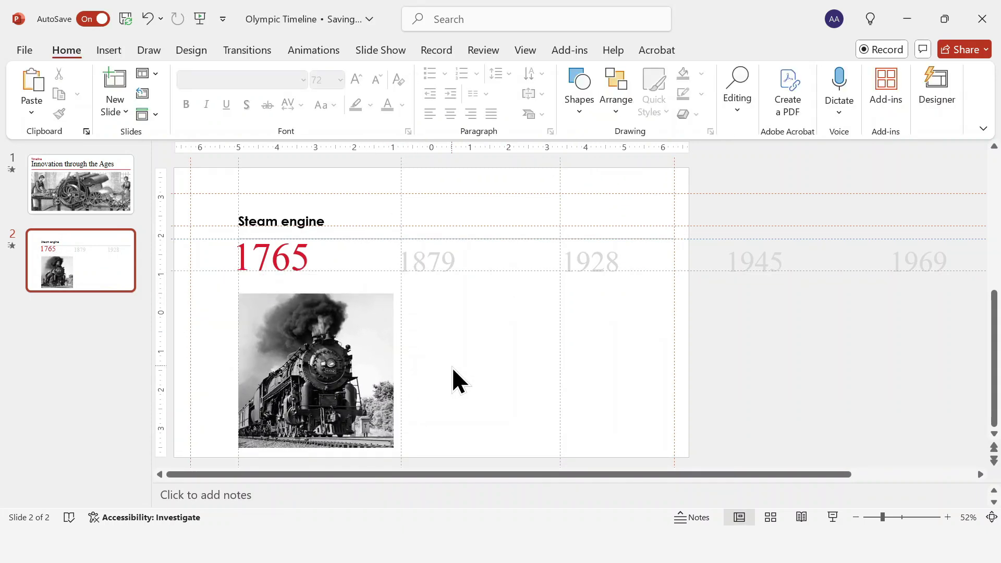
Paste the lorem ipsum paragraph, set it to 16 pt Century Gothic, and place it right of the photo.
type("Lorem ipsum dolor sit amet, consectetur adipiscing elit, sed do eiusmod tempor incididunt ut labore et dolore magna aliqua. Ut enim ad minim veniam, quis nostrud exercitation ullamco laboris nisi ut aliquip ex ea commodo consequat.")
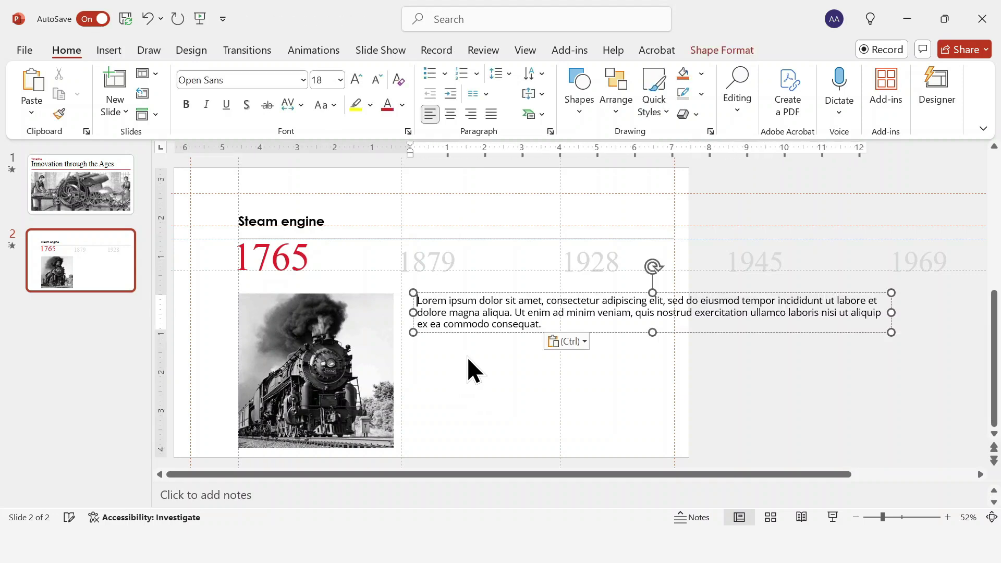
left_click(546, 410)
left_click(376, 80)
left_click(303, 80)
left_click_drag(402, 331, 402, 110)
left_click(334, 214)
left_click_drag(482, 293, 471, 351)
left_click(606, 367)
Duplicate slide 2 as a new slide 3 and zoom out to show the off-slide area.
left_click(87, 255)
key("ctrl+d")
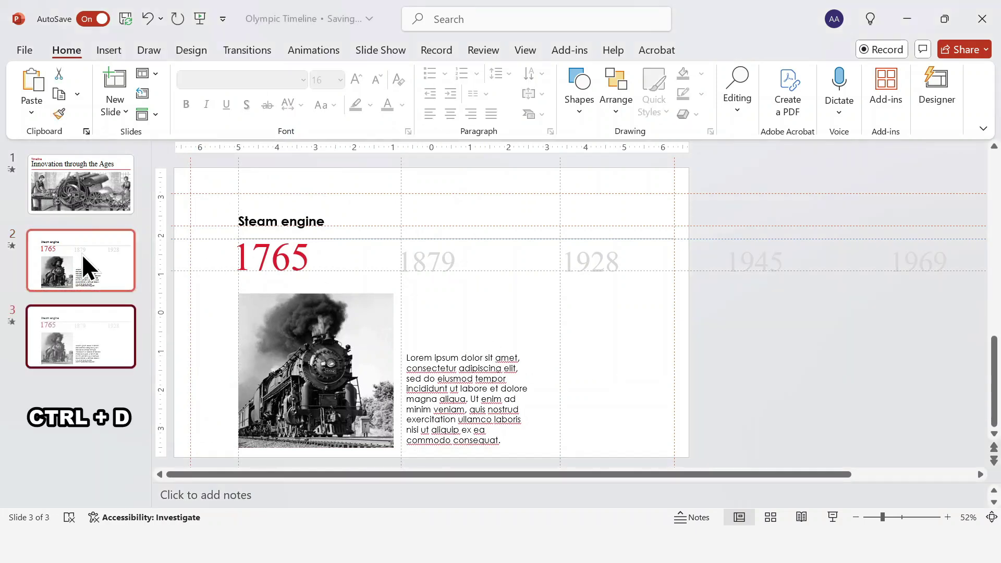
left_click(855, 518)
left_click(855, 517)
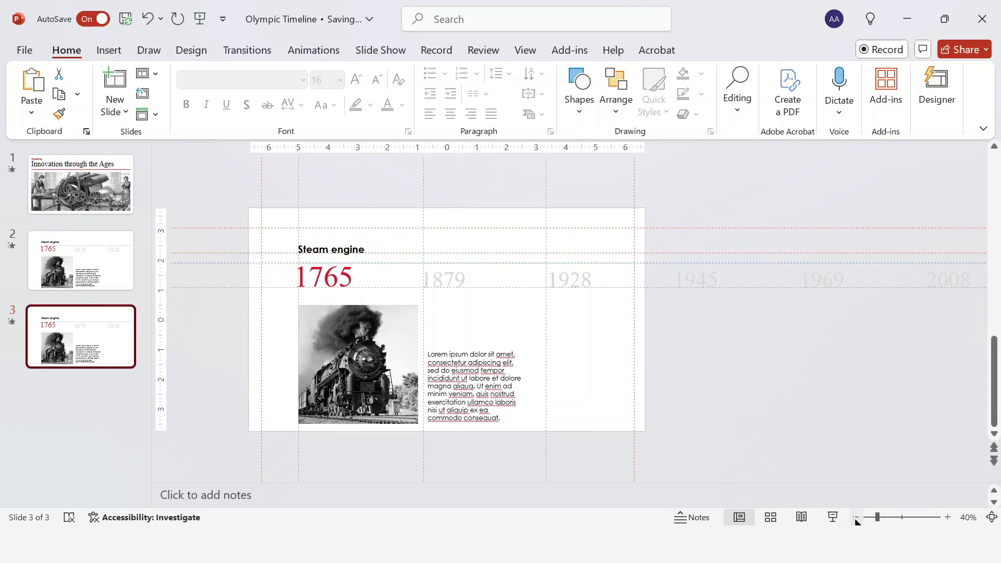
Shift all six years (1765–2008) left one column so 1879 sits under the title.
left_click(933, 296)
left_click(817, 282, "shift")
left_click(706, 282, "shift")
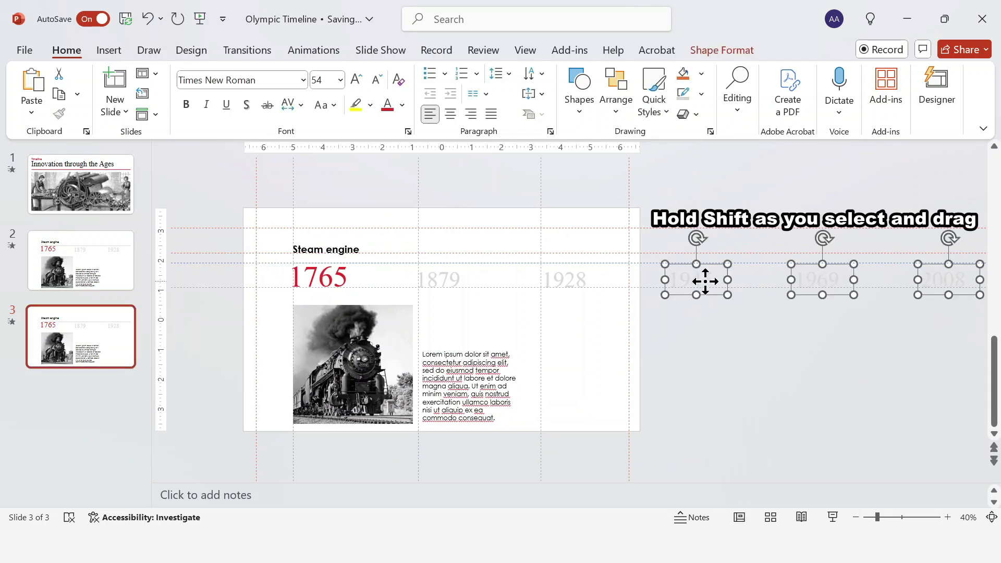
left_click(572, 282, "shift")
left_click(459, 282, "shift")
left_click(331, 279, "shift")
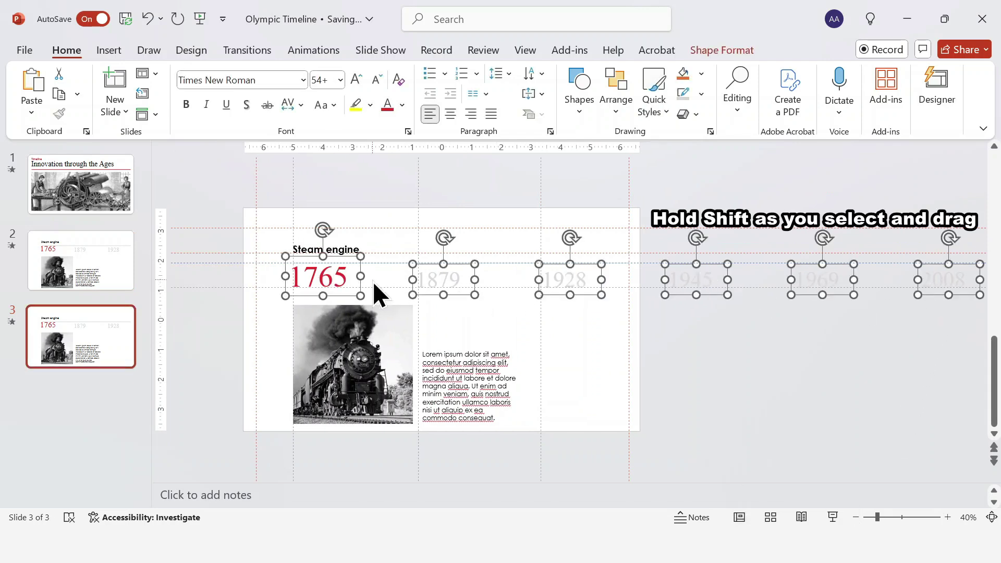
left_click_drag(715, 297, 593, 297)
left_click(343, 339)
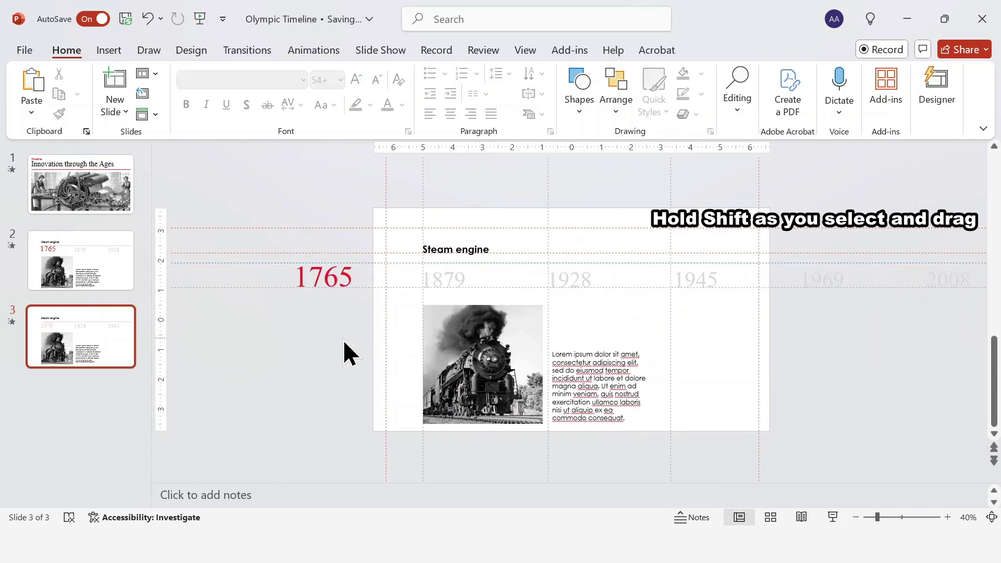
Give 1879 the large red 1765 style with Format Painter and align it under the title.
left_click(354, 297)
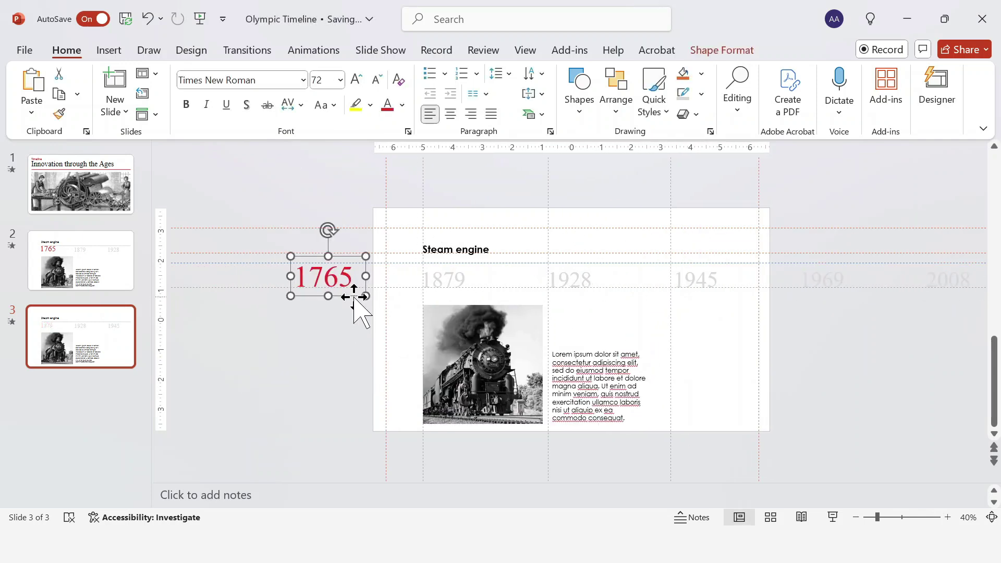
left_click(59, 114)
left_click(474, 297)
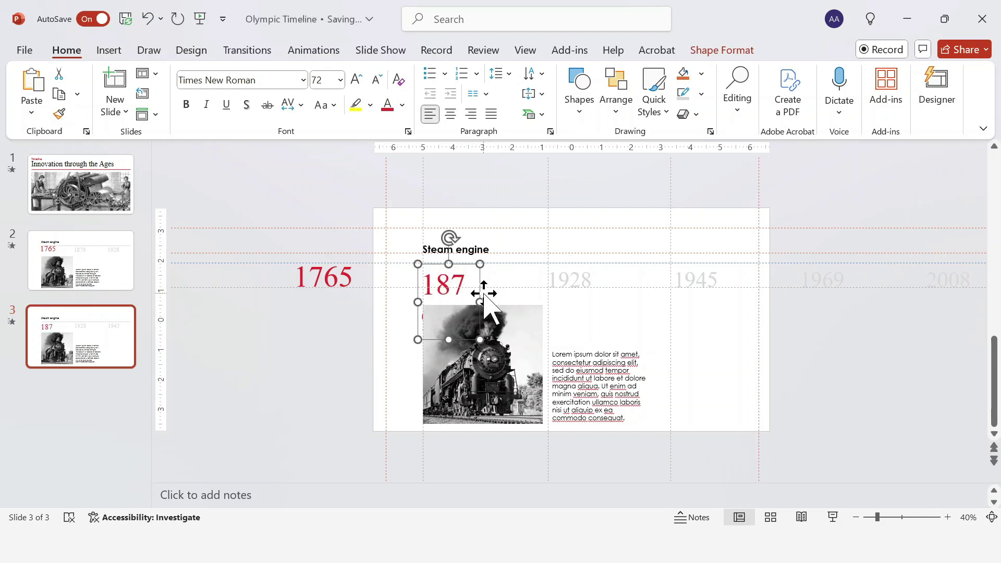
mouse_move(480, 290)
left_mouse_down()
mouse_move(496, 301)
mouse_move(505, 285)
left_mouse_up()
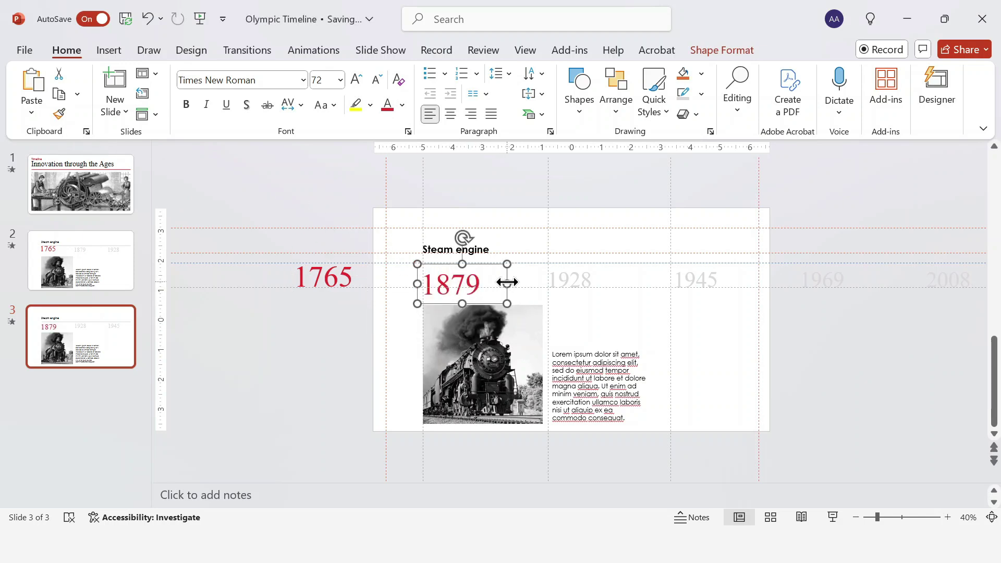
key("Up")
key("Up")
key("Up")
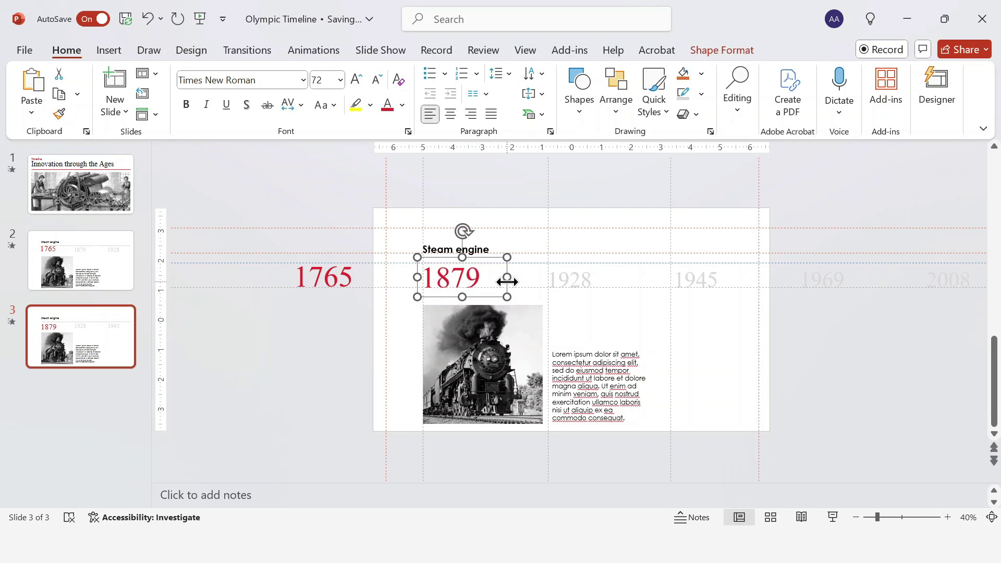
Fade 1765 to grey by copying the 1928 formatting onto it.
left_click(573, 301)
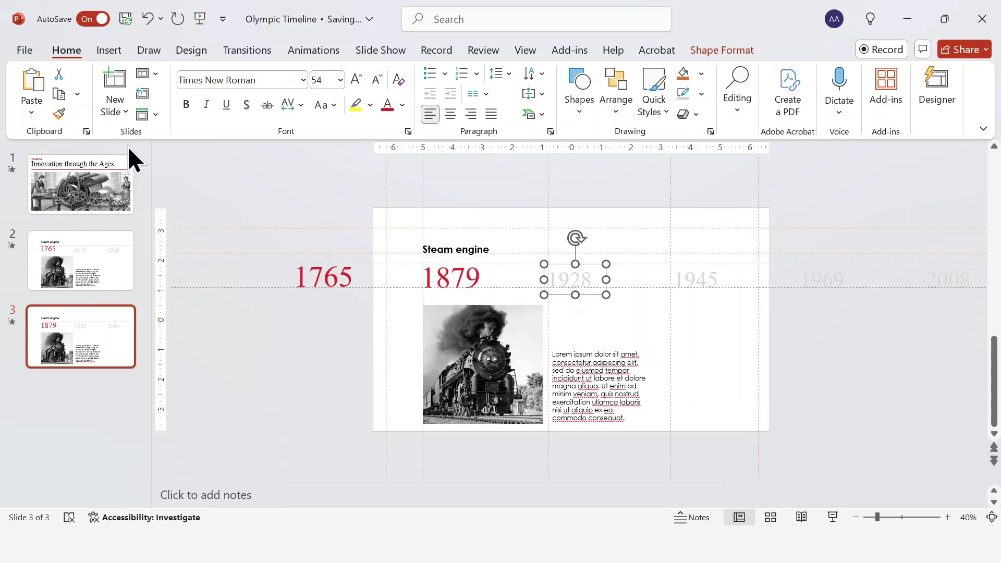
left_click(58, 112)
left_click(358, 267)
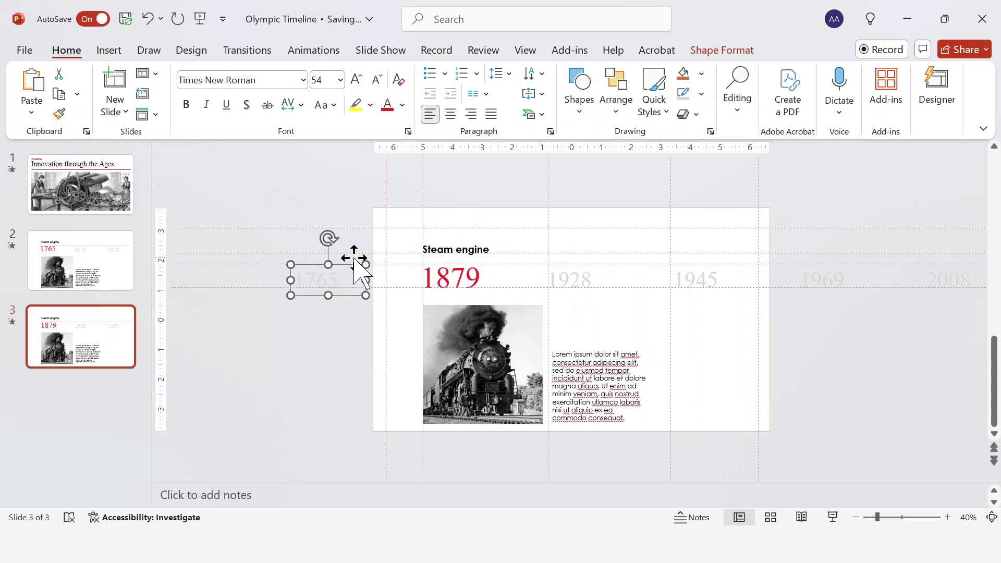
Replace the locomotive picture with the light bulb image from the computer.
left_click(508, 321)
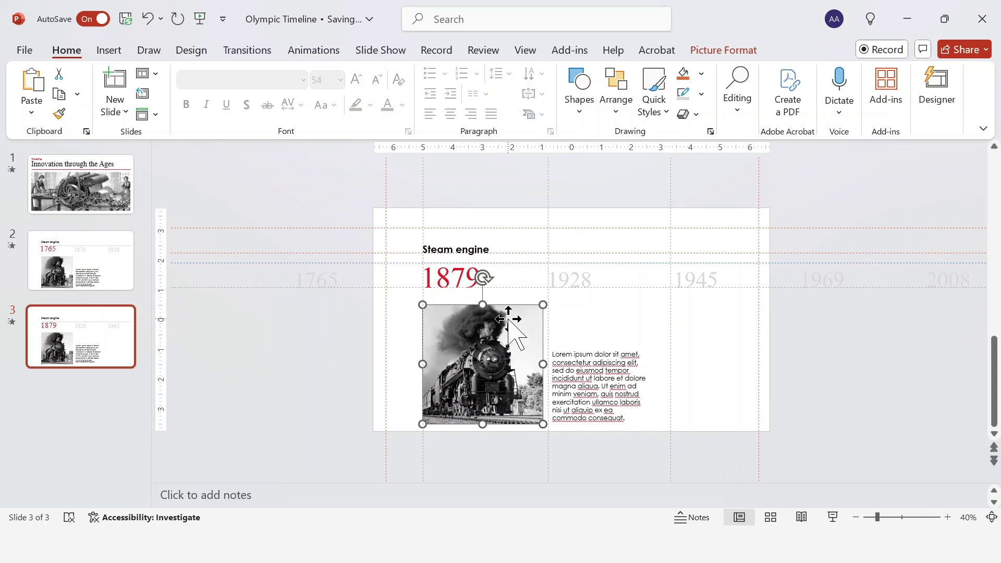
right_click(508, 321)
mouse_move(584, 252)
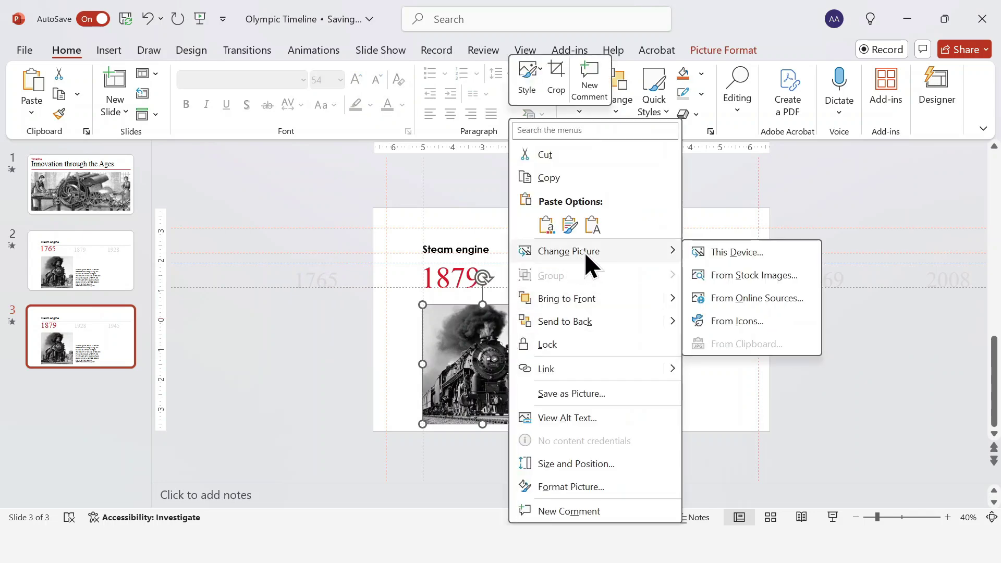
left_click(731, 250)
left_click(446, 130)
left_click(365, 346)
Change the slide title from 'Steam engine' to 'Light bulb'.
triple_click(450, 250)
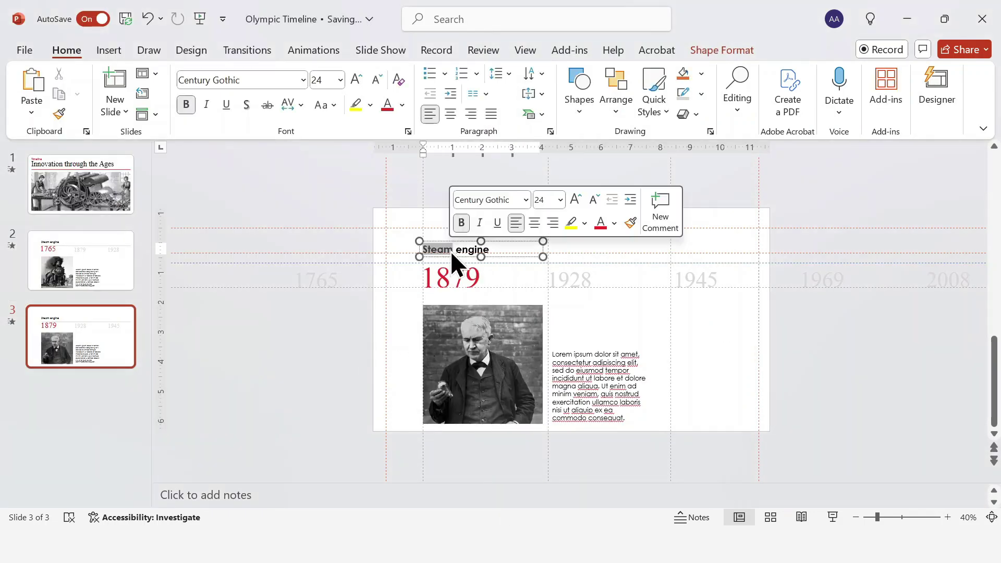
key("BackSpace")
type("Light bulb")
left_click(789, 245)
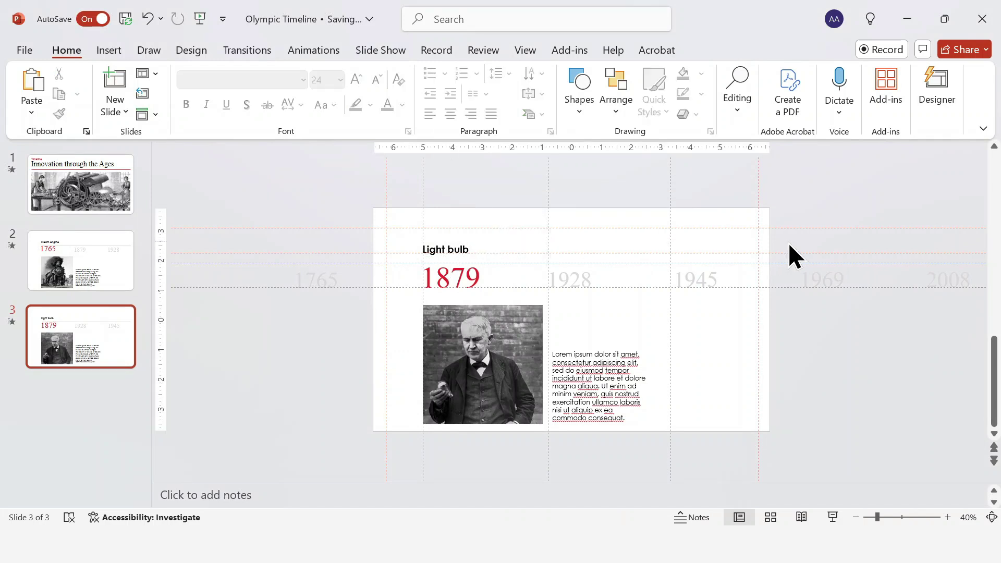
Paste the new Light bulb body text as plain text and move it up slightly.
triple_click(637, 384)
right_click(636, 384)
left_click(737, 202)
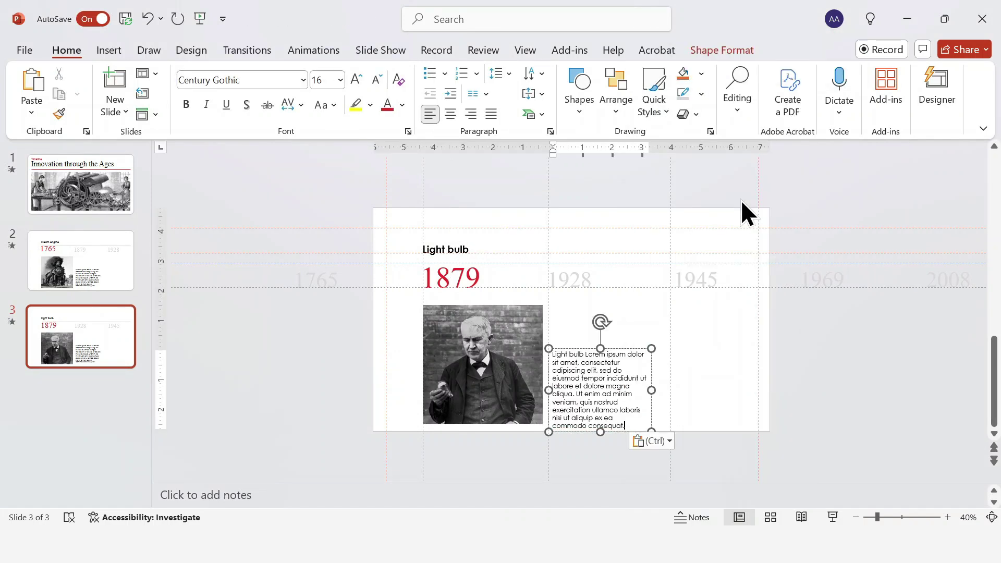
left_click_drag(632, 349, 630, 339)
left_click(690, 385)
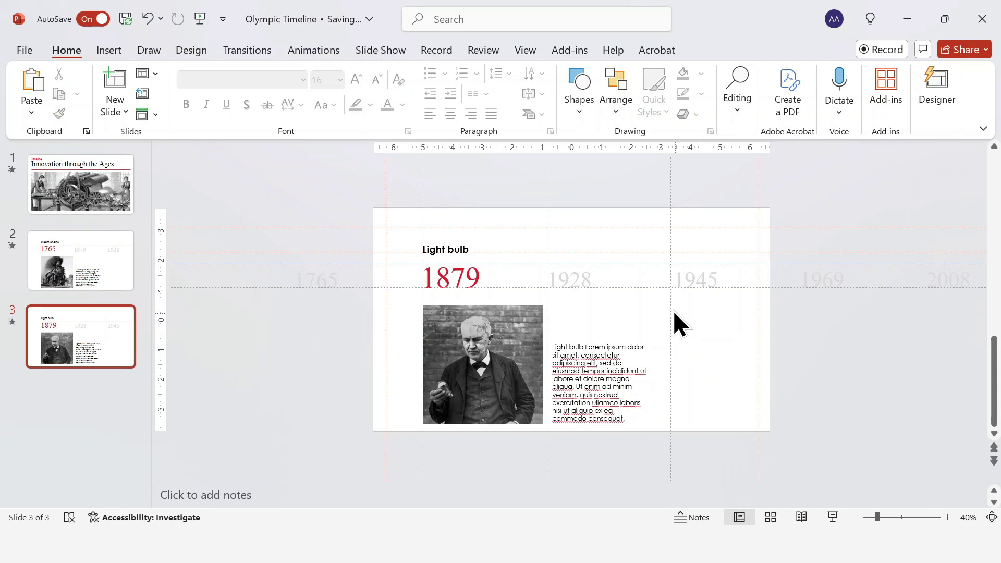
left_click(532, 54)
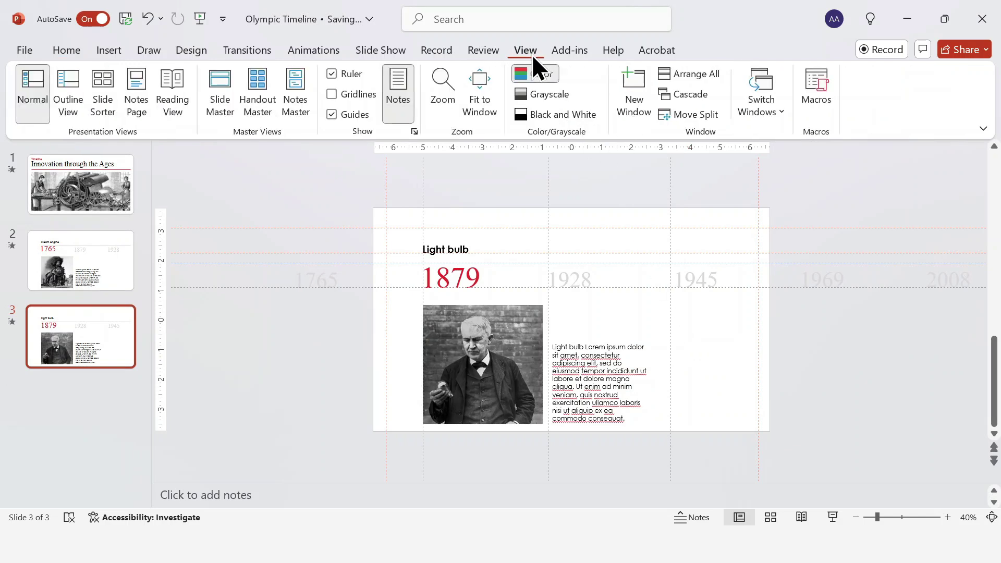
Turn off guides and drag both ends of the timeline line to the slide edges.
left_click(330, 116)
left_click(633, 262)
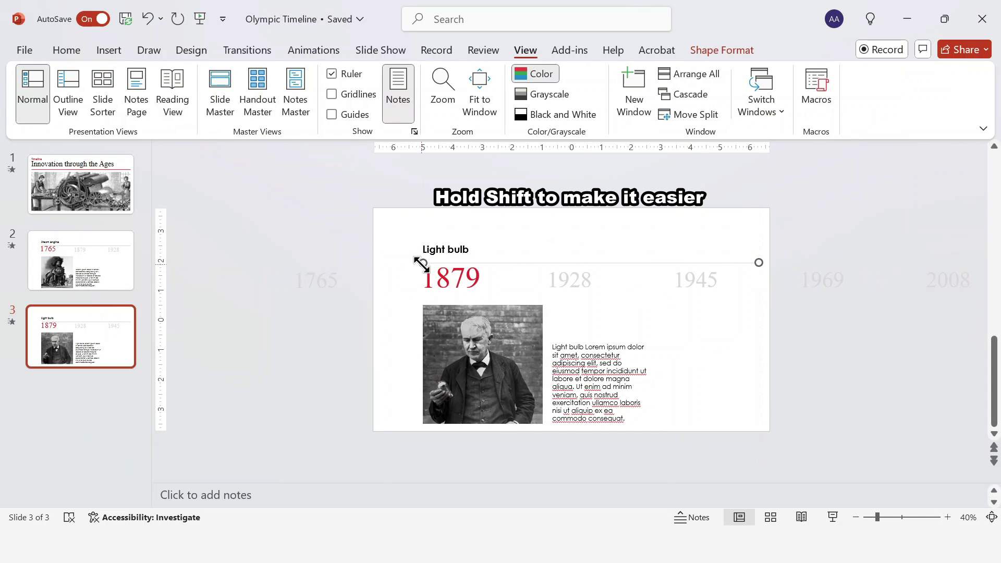
left_click_drag(421, 263, 371, 268)
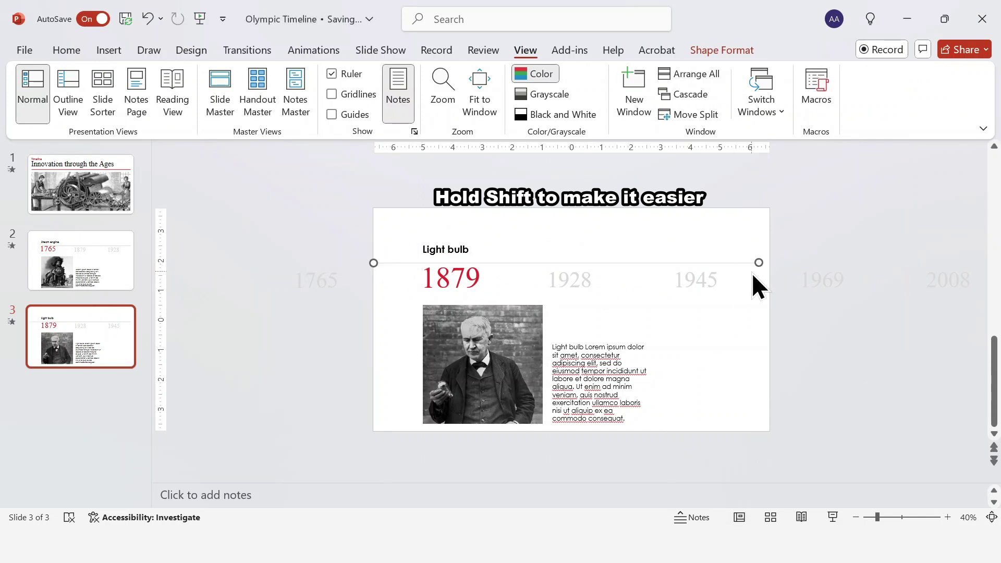
left_click_drag(759, 262, 769, 263)
left_click(714, 356)
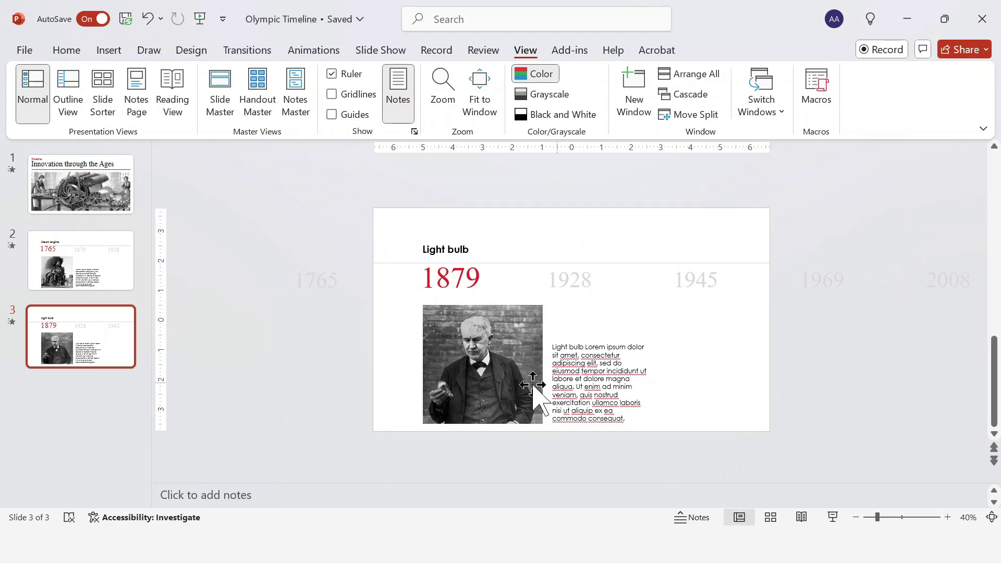
Duplicate slide 3 as slide 4 and shift all six years one step left.
key("ctrl+d")
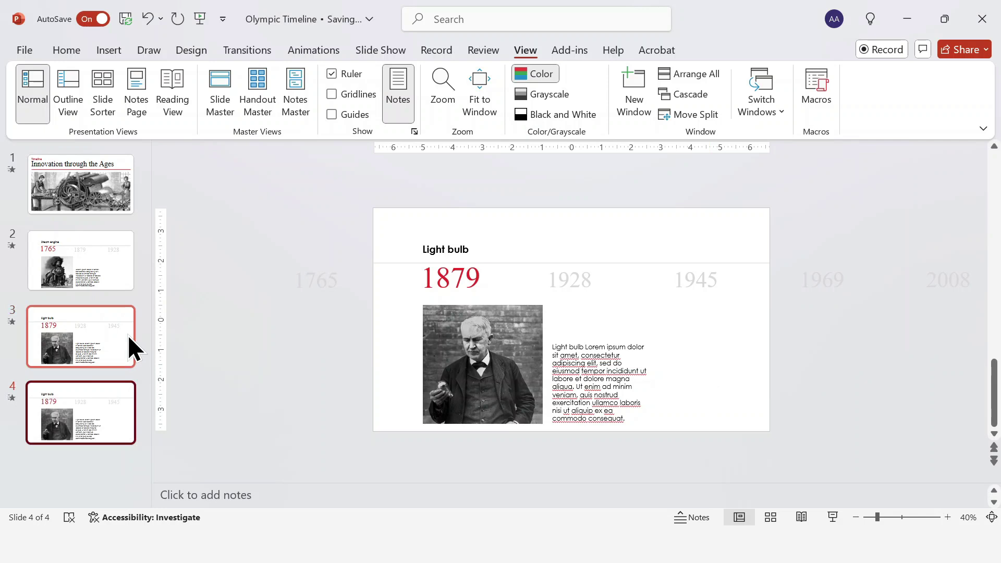
left_click(931, 290)
left_click(821, 279, "shift")
left_click(694, 280, "shift")
left_click(570, 279, "shift")
left_click(446, 276, "shift")
left_click(320, 280, "shift")
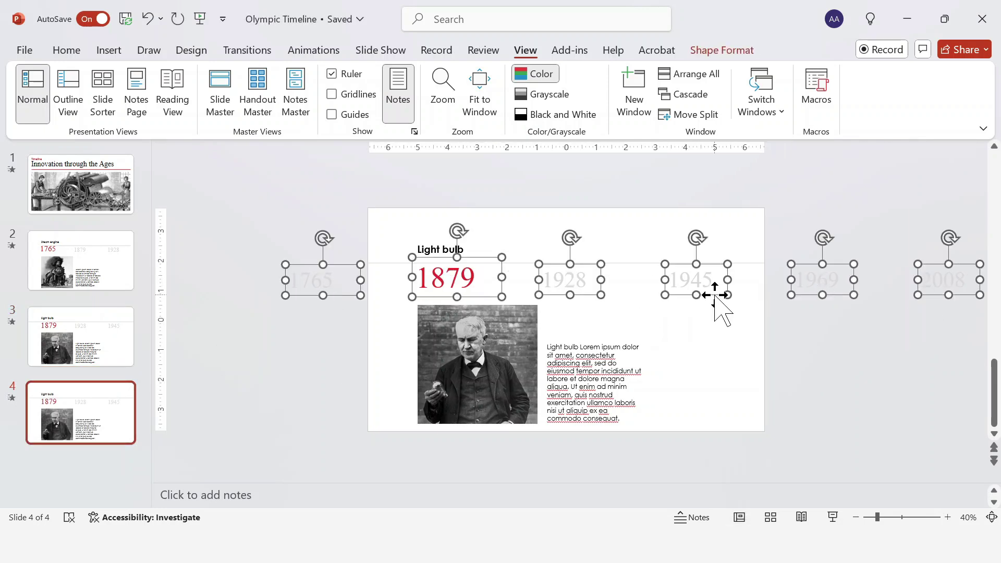
left_click_drag(715, 295, 592, 295)
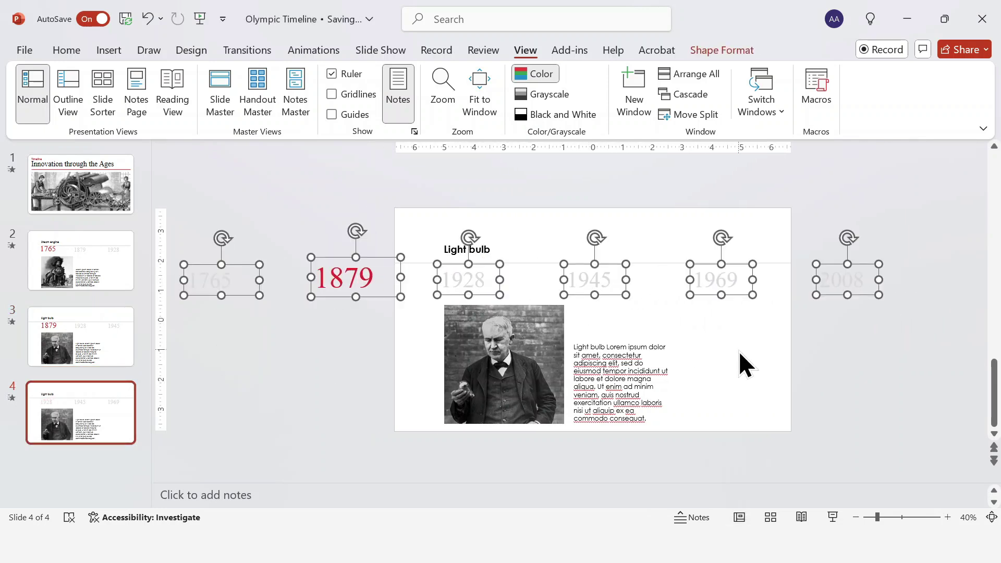
left_click(746, 364)
Format Painter the red year style onto 1879, then 1928, widening and nudging 1928 into line.
left_click(236, 308)
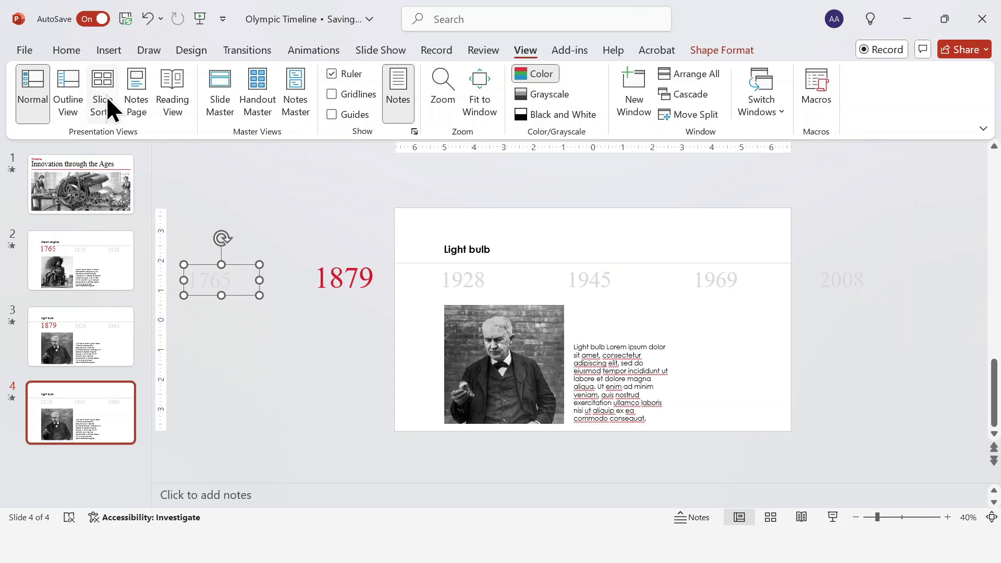
left_click(66, 50)
left_click(59, 114)
left_click(364, 265)
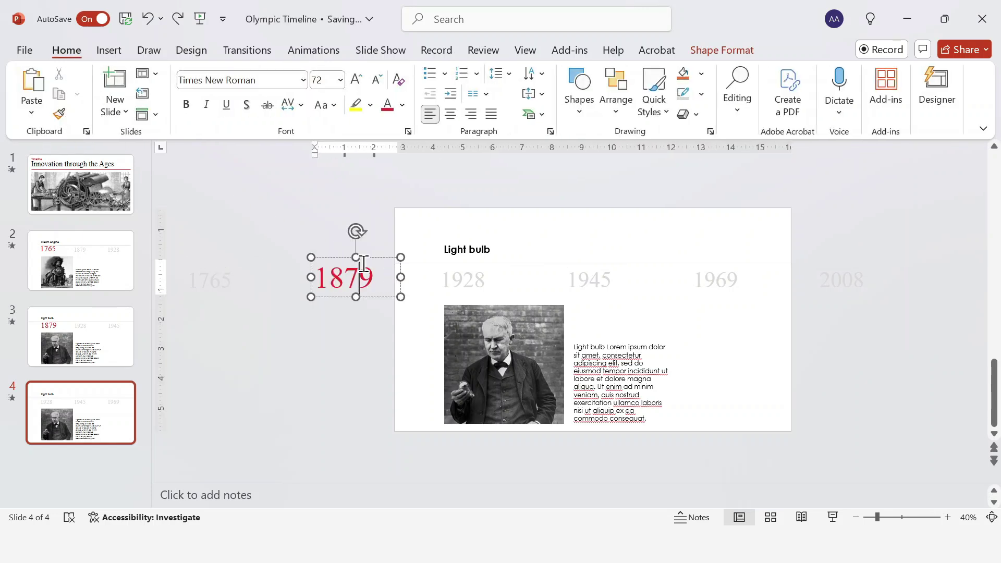
left_click(742, 343)
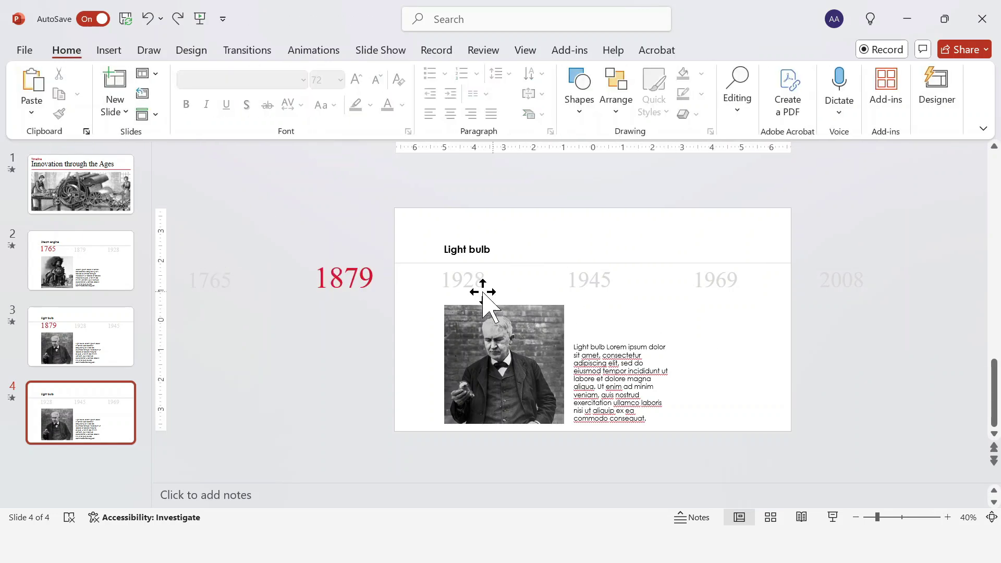
left_click(389, 295)
left_click(61, 114)
left_click(500, 287)
left_click_drag(508, 303, 536, 300)
key("Up")
key("Up")
key("Up")
Show the slide guides again.
left_click(537, 48)
key("alt+F9")
left_click(671, 317)
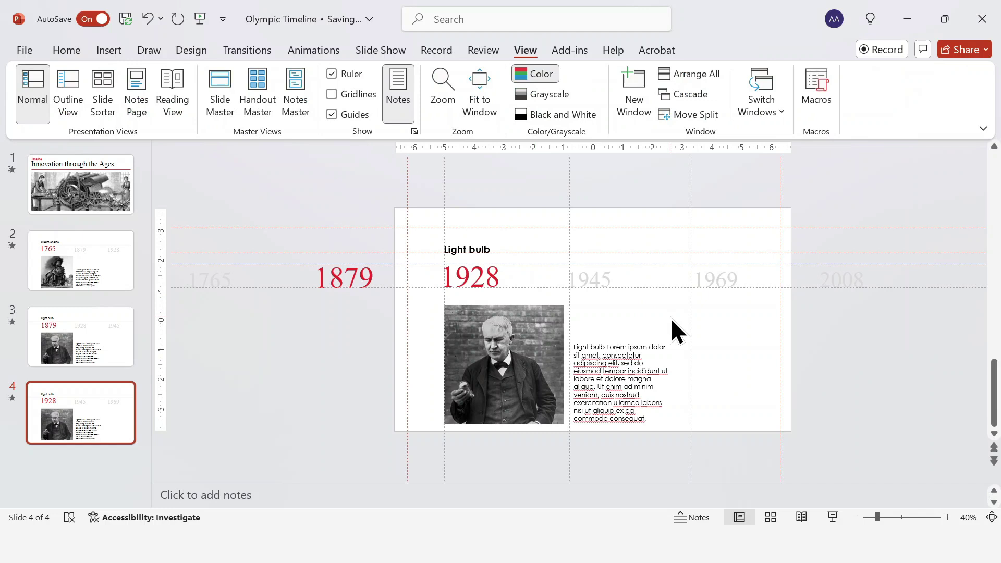
Delete the horizontal guide, fade 1879 to grey like 1945, and remove 1765.
right_click(288, 263)
left_click(311, 345)
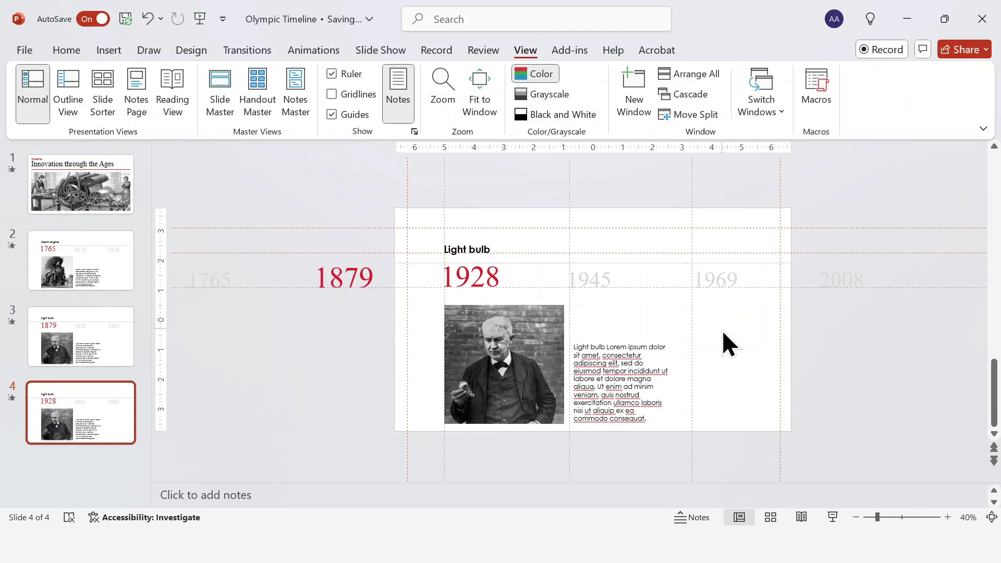
left_click(624, 287)
left_click(65, 52)
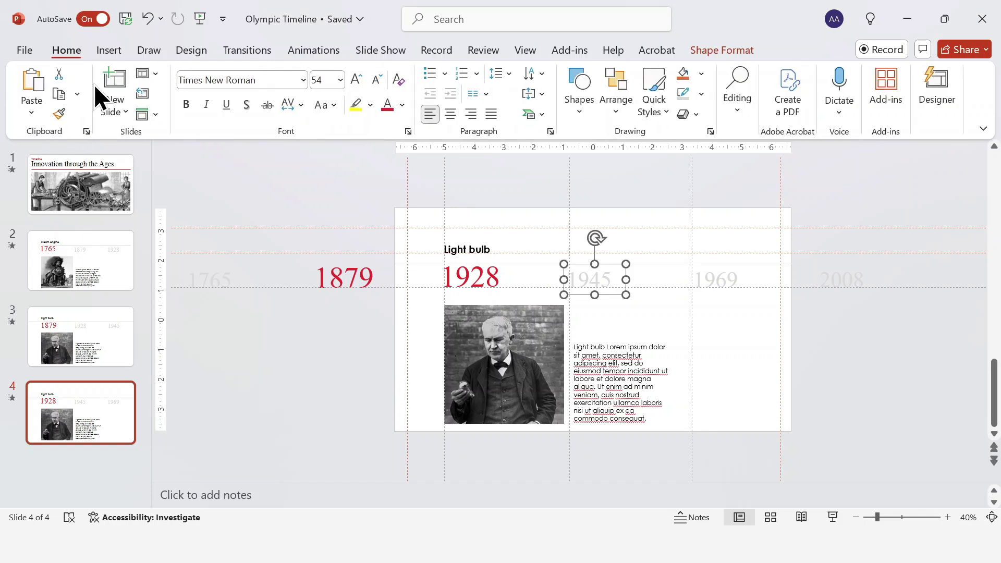
left_click(59, 113)
left_click(354, 272)
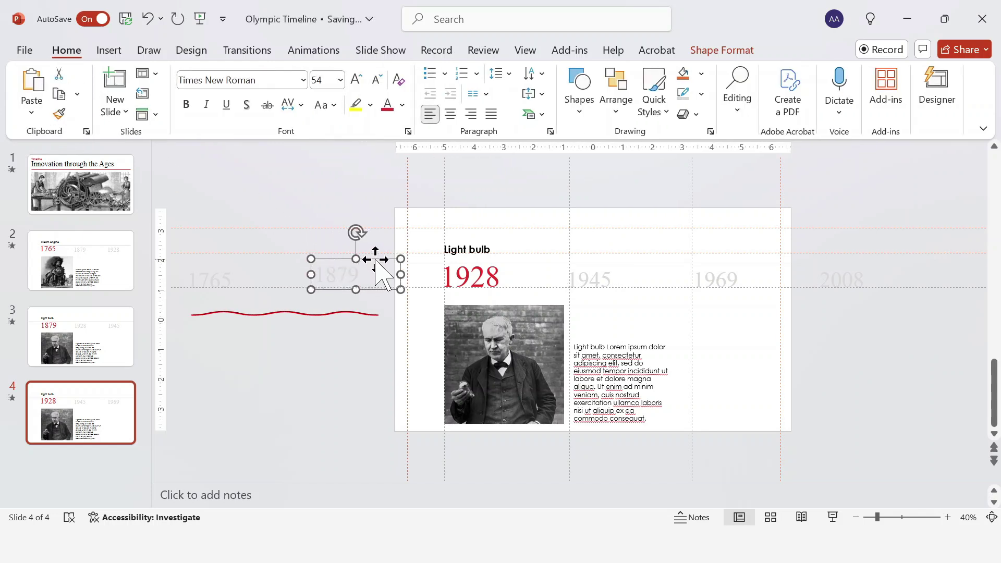
left_click_drag(375, 260, 376, 263)
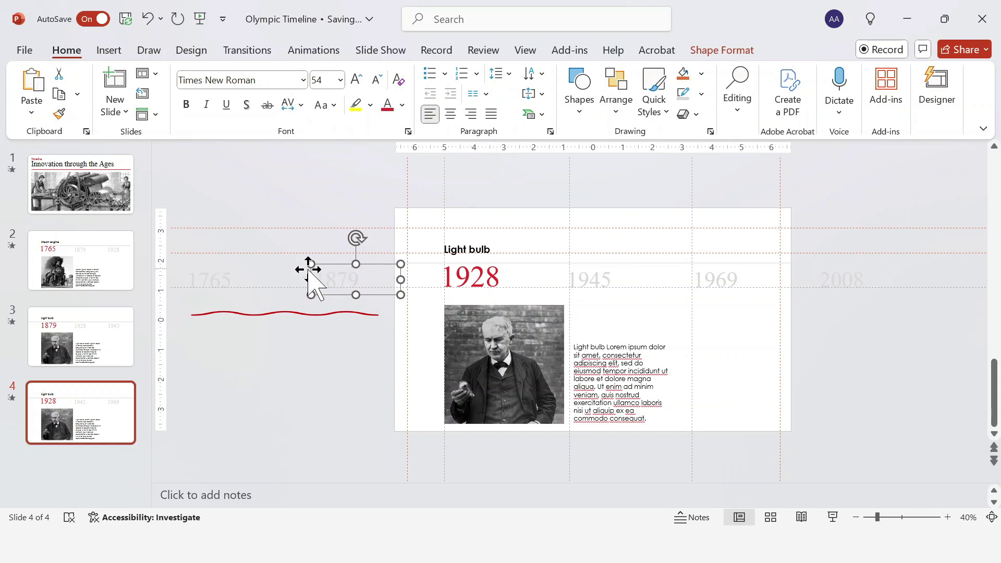
left_click(250, 268)
key("Delete")
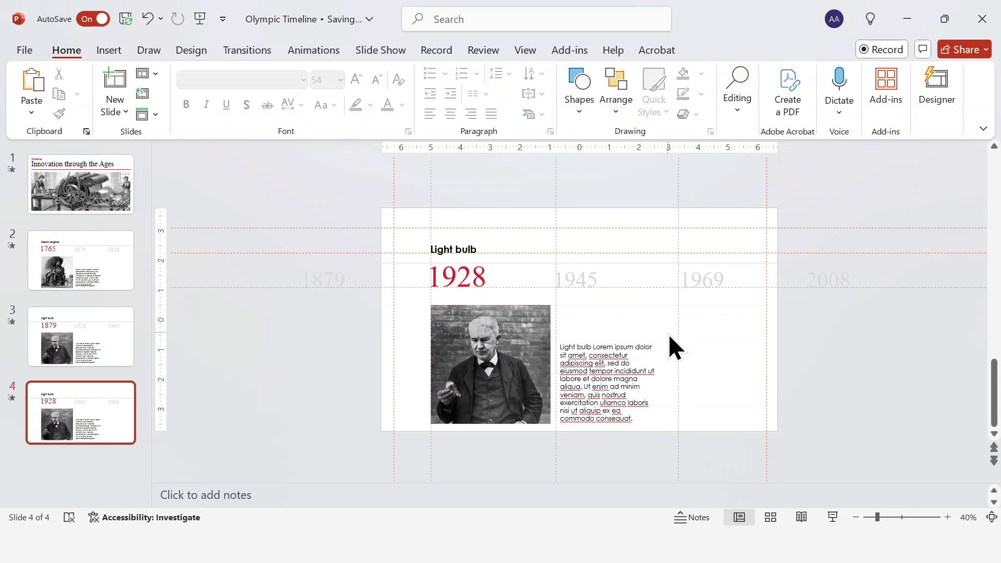
Retitle the slide 'Antibiotics', swap in the antibiotics photo, and select the body's opening words.
triple_click(458, 249)
type("Antibiotics")
left_click(527, 315)
right_click(529, 315)
mouse_move(626, 251)
left_click(736, 251)
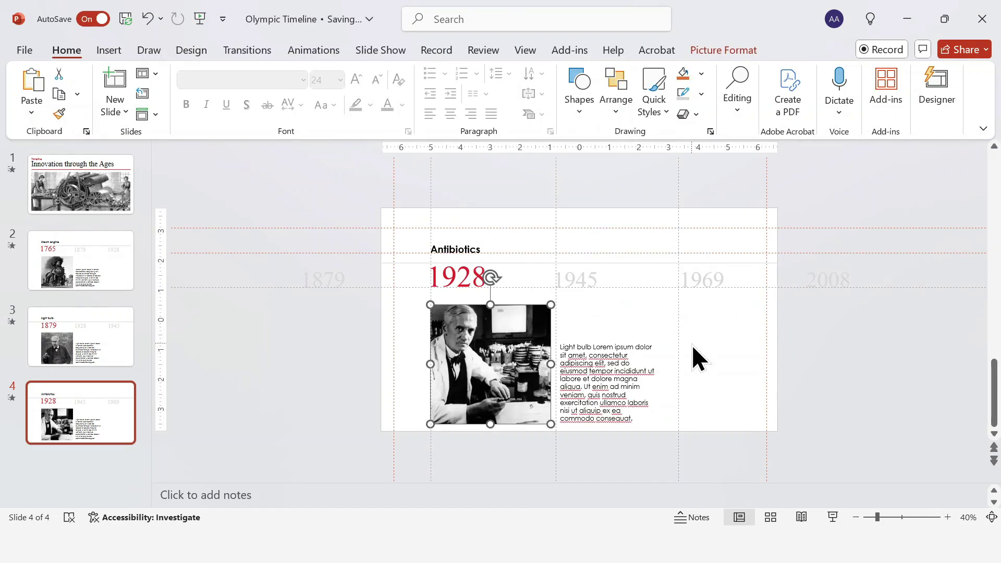
left_click(692, 345)
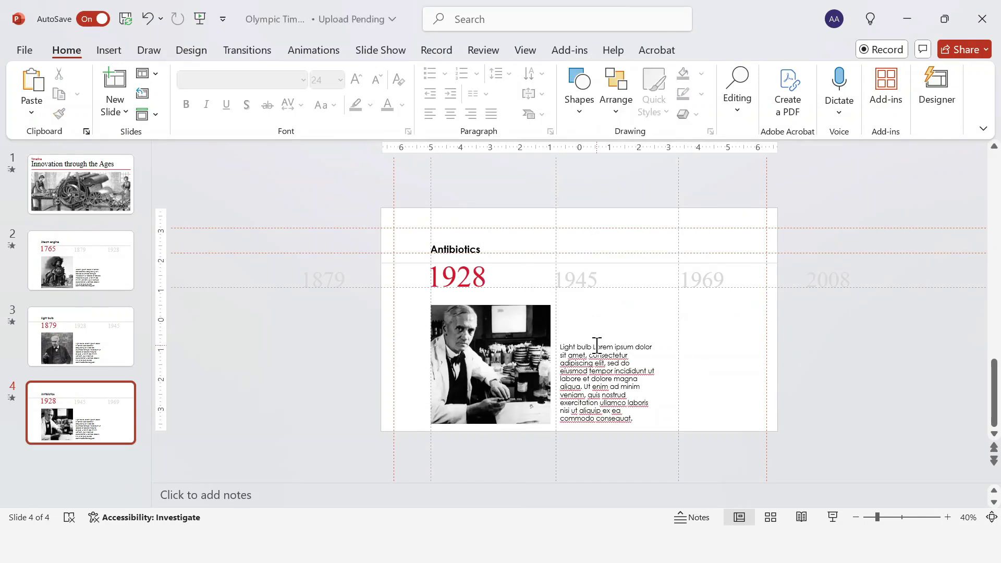
left_click_drag(615, 347, 561, 347)
Start the body with 'Antibiotics', duplicate the slide, shift years left, and make 1945 large red.
type("Antibiotics")
left_click(98, 403)
key("ctrl+d")
left_click_drag(846, 297, 709, 307)
left_click(370, 319)
left_click(366, 301)
left_click(500, 288)
key("ctrl+shift+v")
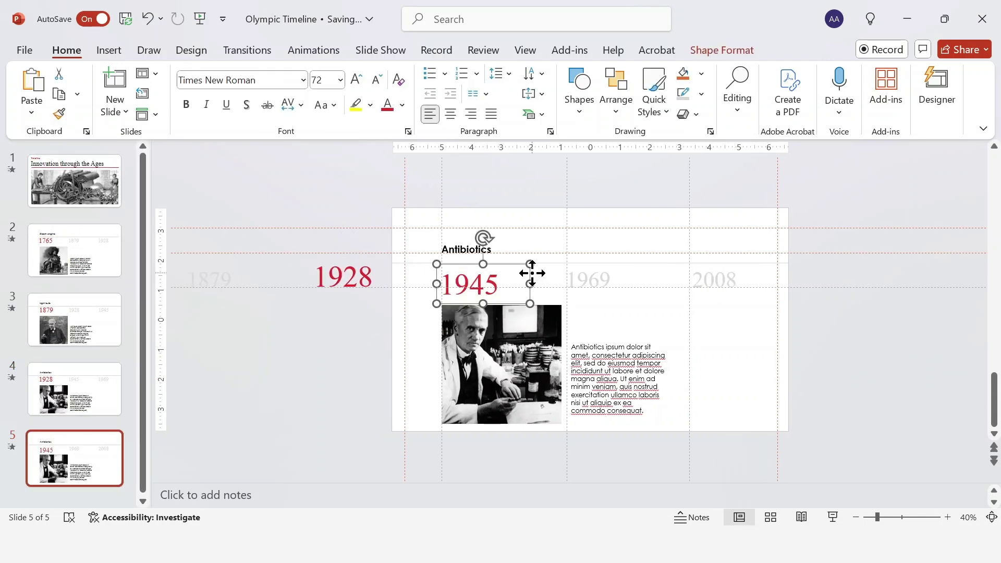
left_click_drag(532, 275, 533, 264)
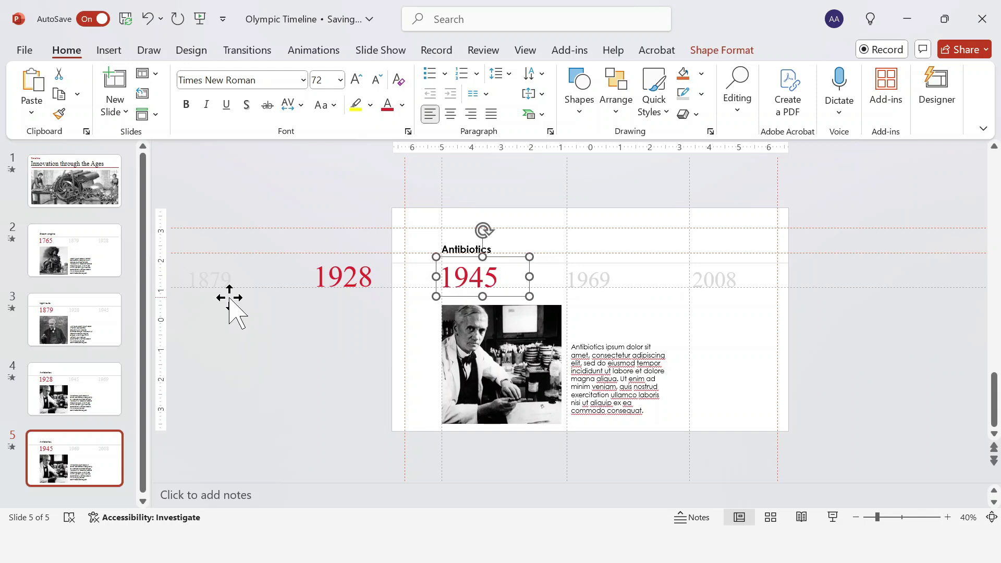
left_click(228, 298)
On slide 5, delete 1879, fade 1928 to grey, and change the body word to 'Computer'.
key("Delete")
left_click(606, 293)
left_click(59, 114)
left_click(351, 272)
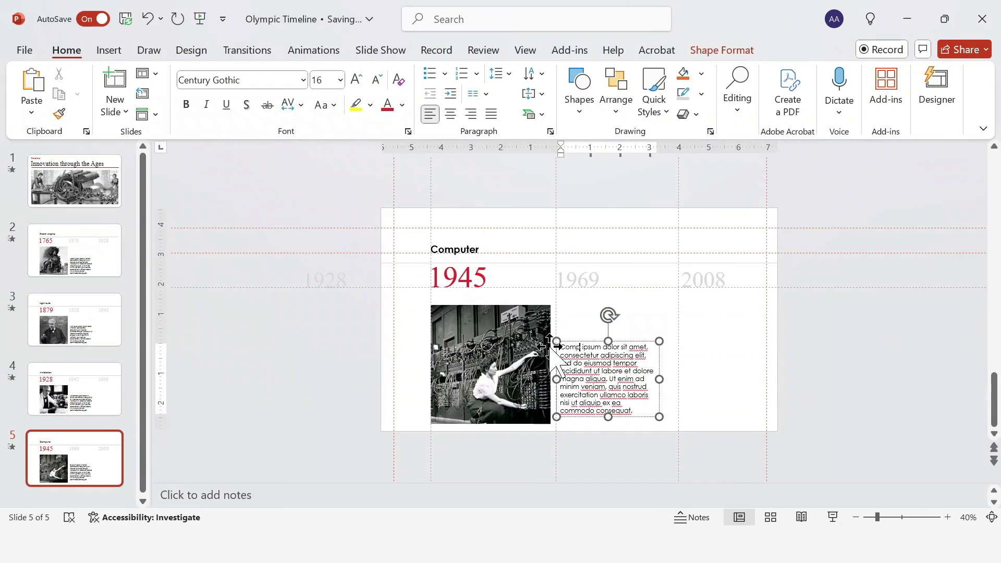
type("uter")
left_click(671, 378)
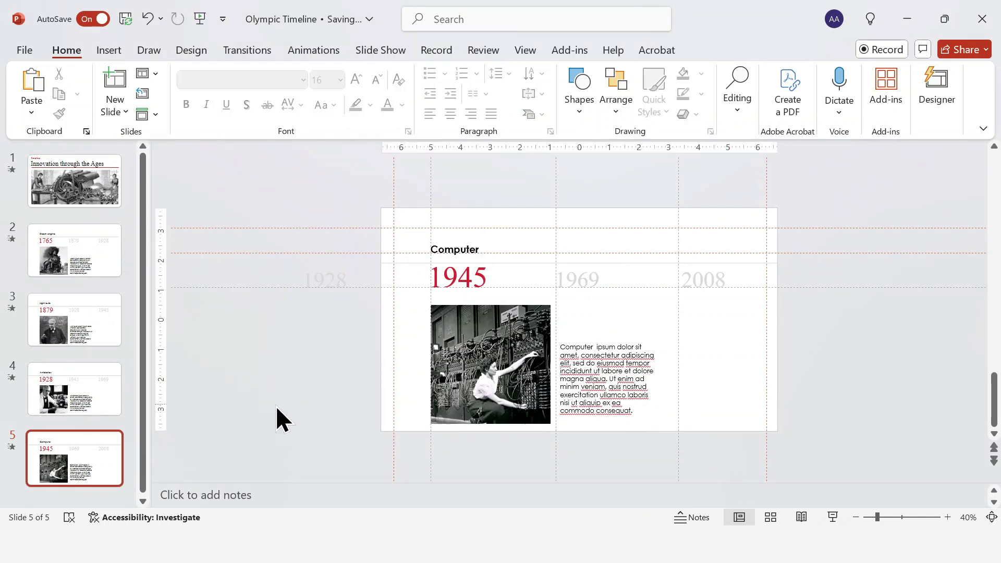
Duplicate the Computer slide as slide 6 and change its body word to 'Internet'.
left_click(95, 444)
key("ctrl+d")
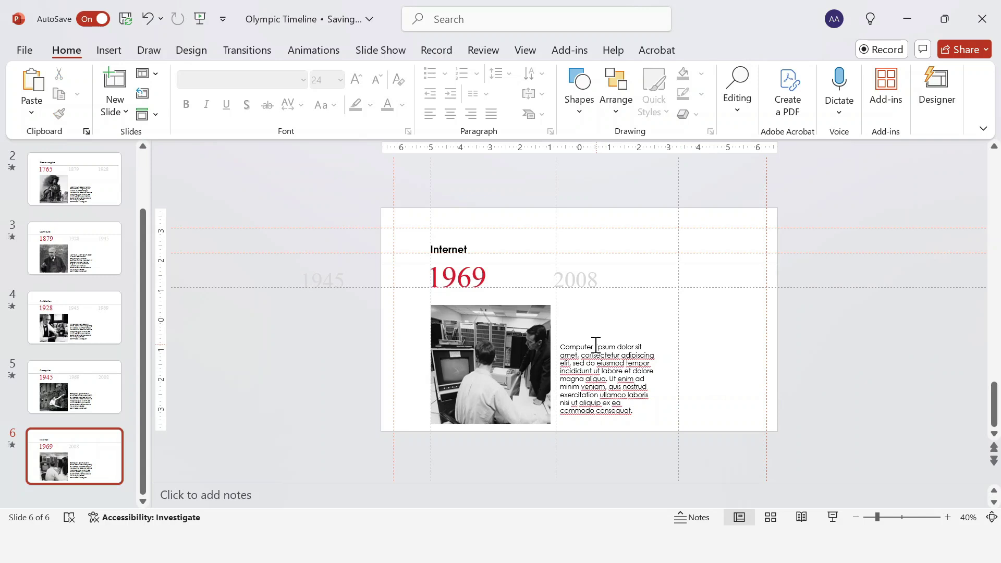
double_click(596, 346)
type("Internet")
left_click(732, 369)
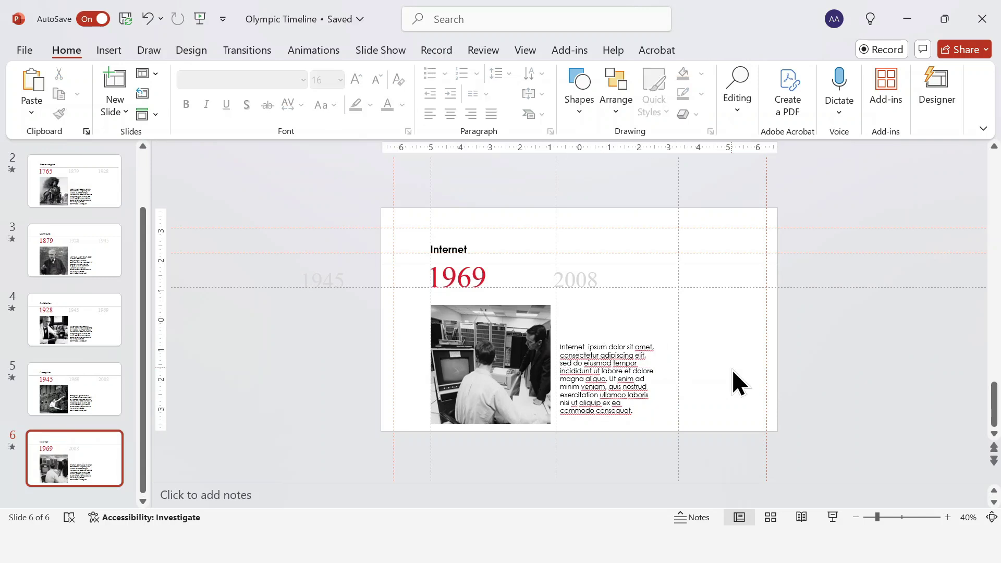
Duplicate as slide 7, shift years left, make 2008 red 72 pt, and delete 1945.
left_click(107, 450)
key("ctrl+d")
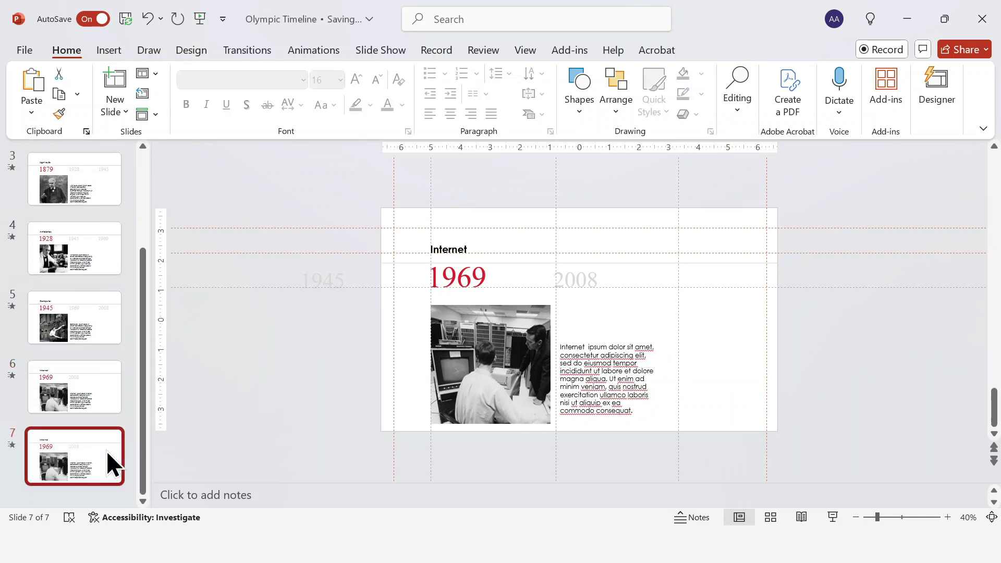
left_click(584, 293)
left_click_drag(584, 298, 483, 296)
left_click(360, 284)
left_click(59, 114)
left_click(484, 281)
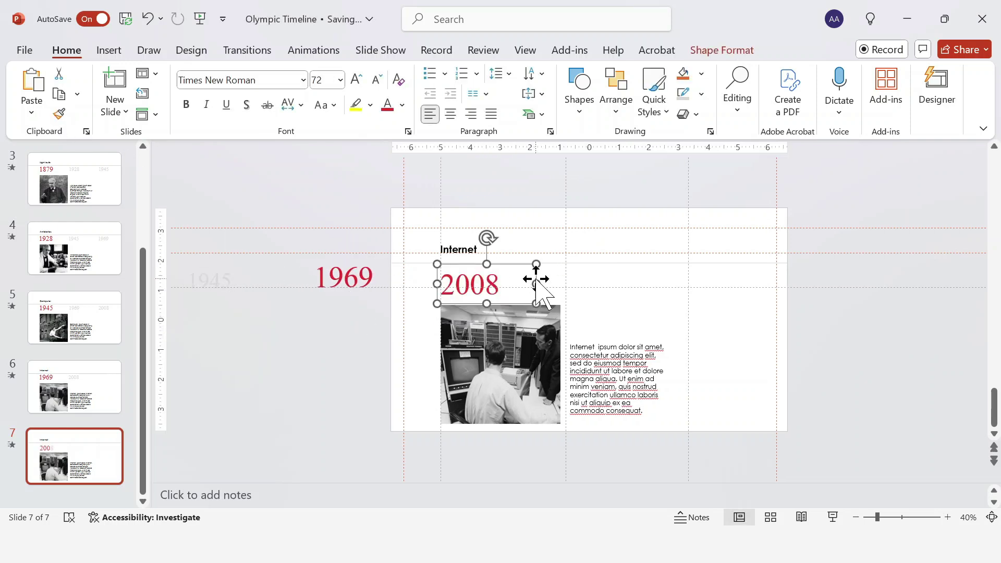
left_click(268, 303)
key("Delete")
Change the heading and body word to 'Smartphone' and insert the smartphone photo.
double_click(485, 253)
type("Smartphone")
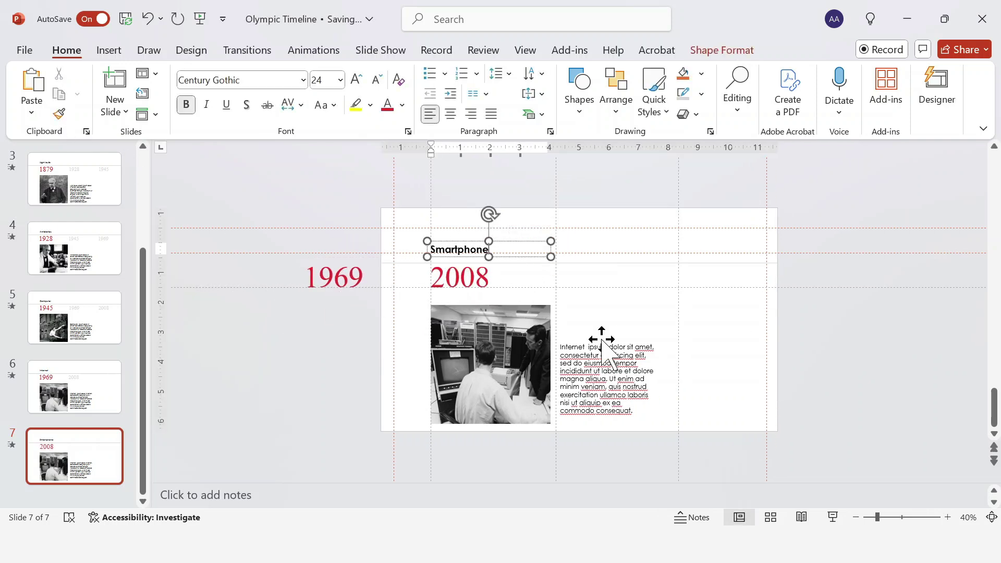
right_click(537, 342)
left_click(743, 250)
double_click(277, 224)
double_click(567, 348)
type("Smartpho")
left_click(727, 364)
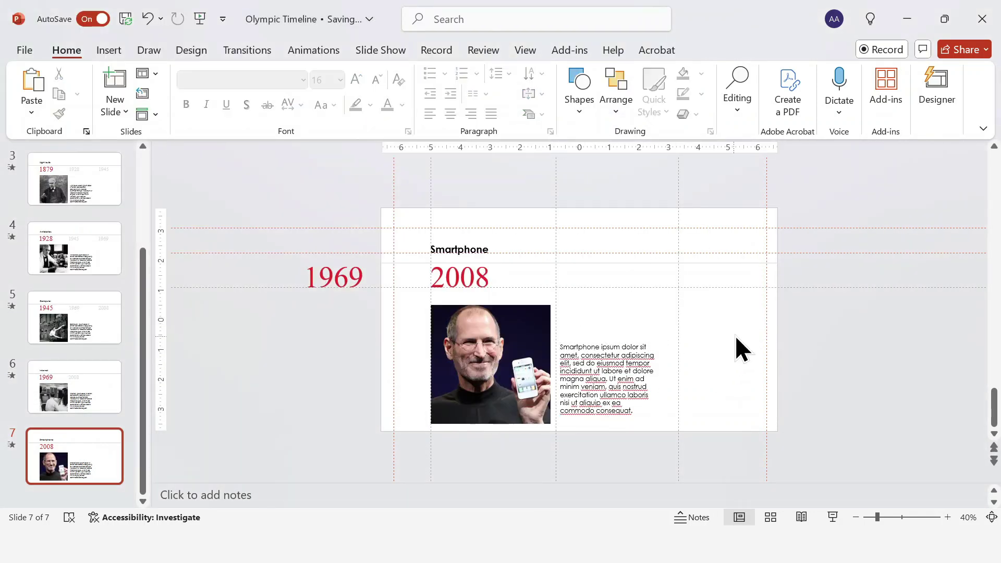
Shorten slide 7's heading underline by dragging its right end left.
left_click(763, 263)
left_click_drag(774, 264, 549, 281)
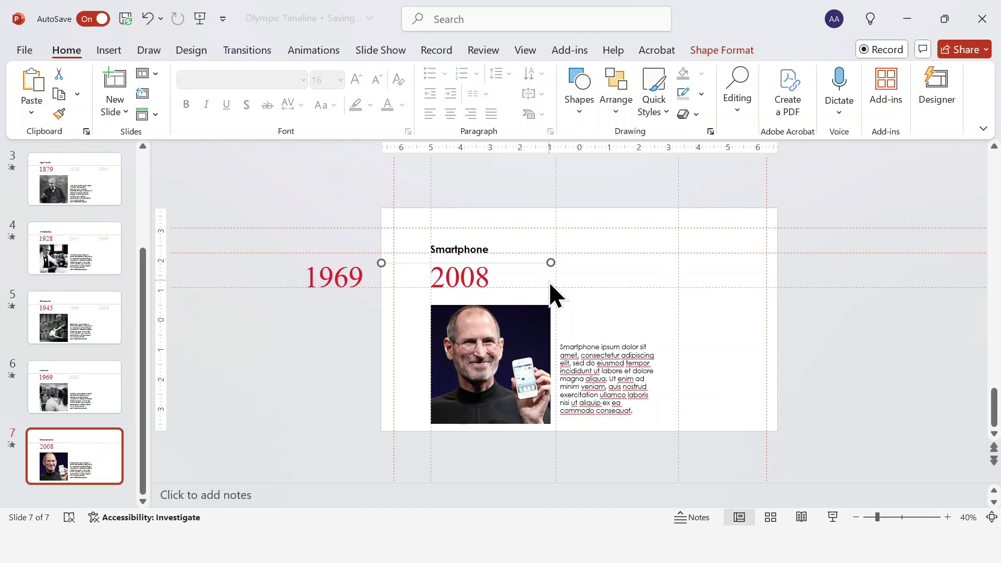
left_click(710, 345)
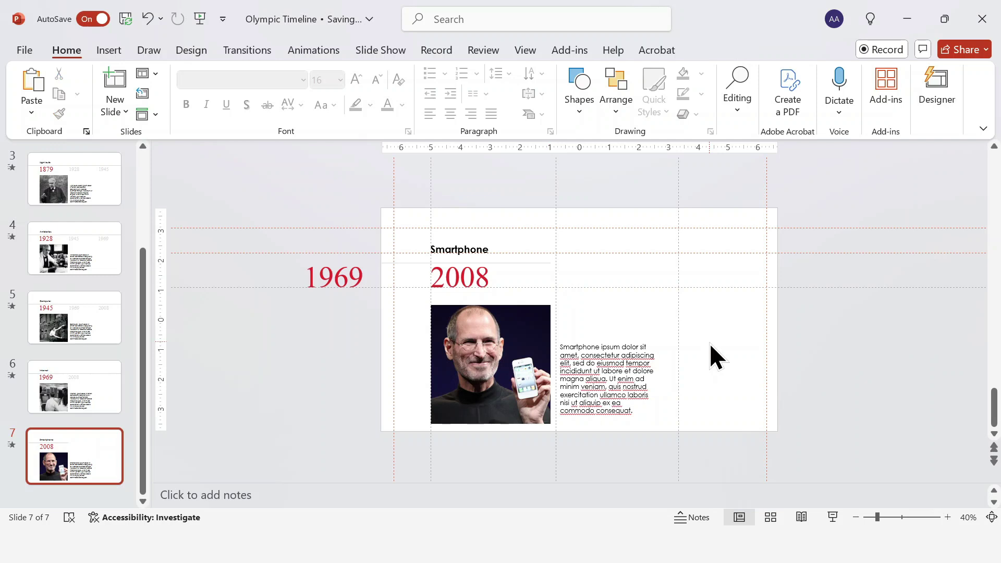
Copy slide 1's title line onto slide 2 and nudge it off the left edge.
scroll(673, 236, "up", 5)
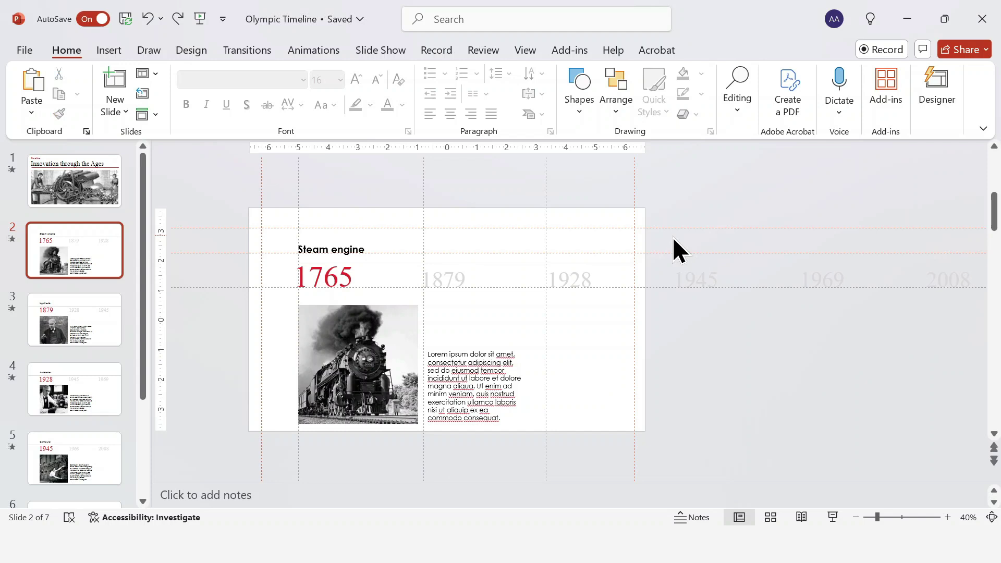
left_click(118, 188)
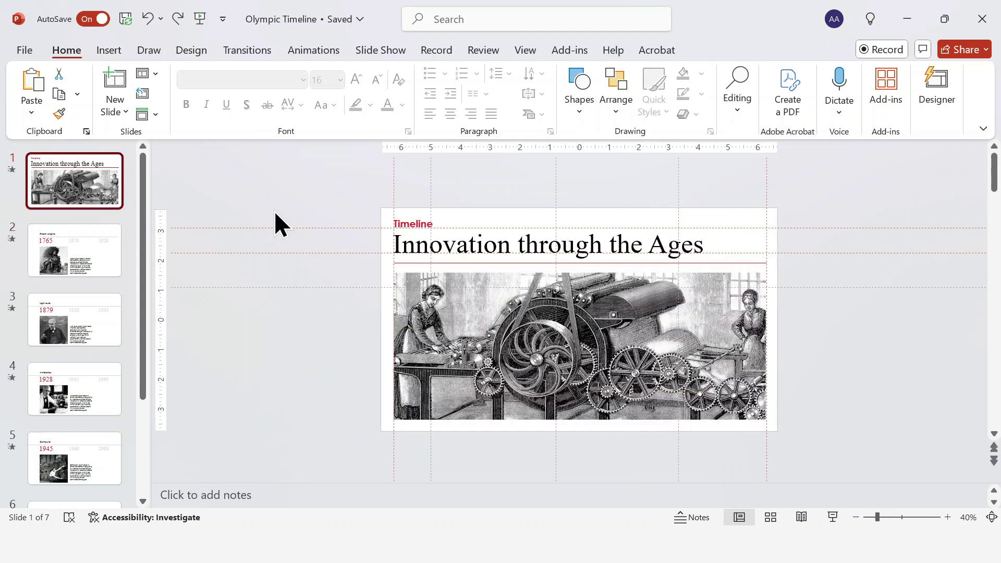
left_click(550, 263)
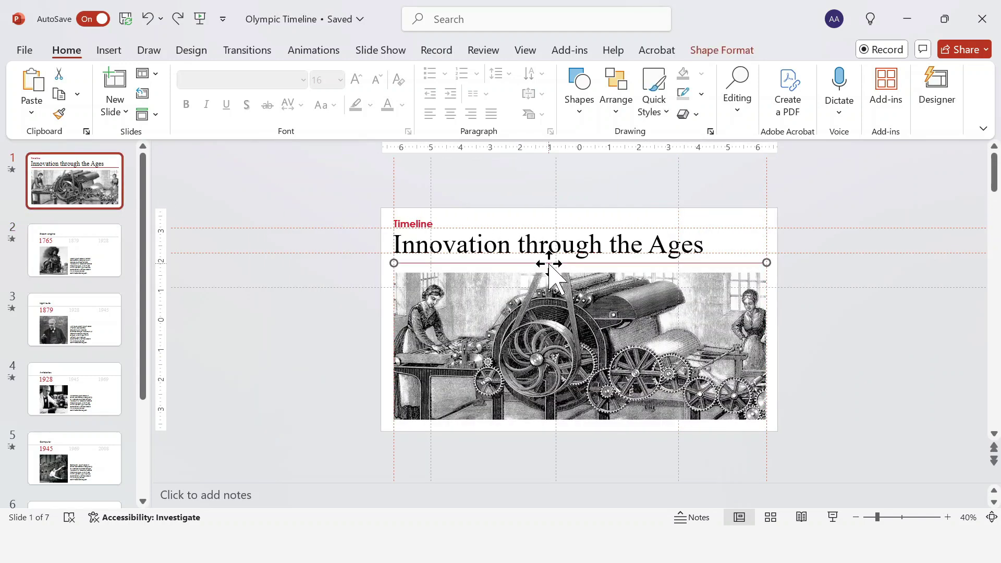
left_click(76, 241)
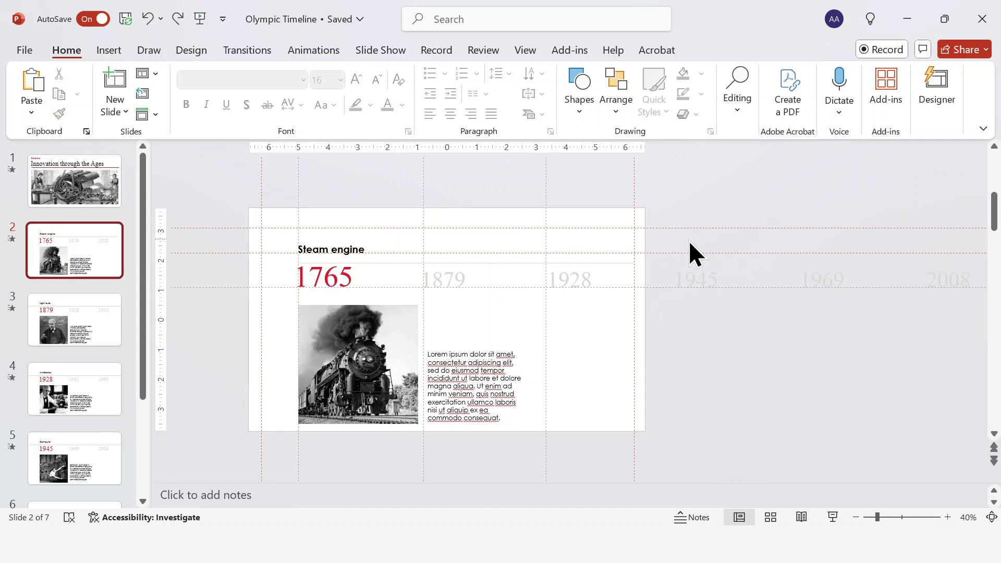
key("ctrl+v")
key("Left")
key("Left")
key("Left")
key("Left")
key("Left")
key("Left")
key("Left")
key("Left")
key("Left")
key("Left")
key("Left")
key("Left")
key("Left")
key("Left")
key("Left")
key("Left")
key("Left")
key("Left")
key("Left")
key("Left")
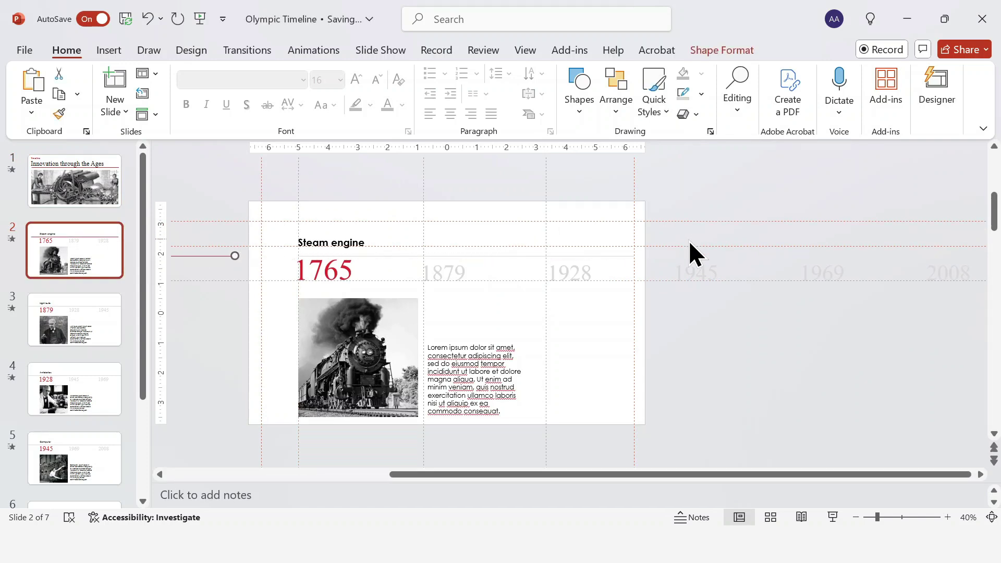
scroll(689, 240, "up", 1)
Park the Smartphone heading off slide 6's left edge and the Internet heading off slide 5's.
left_click_drag(144, 293, 144, 364)
left_click(90, 446)
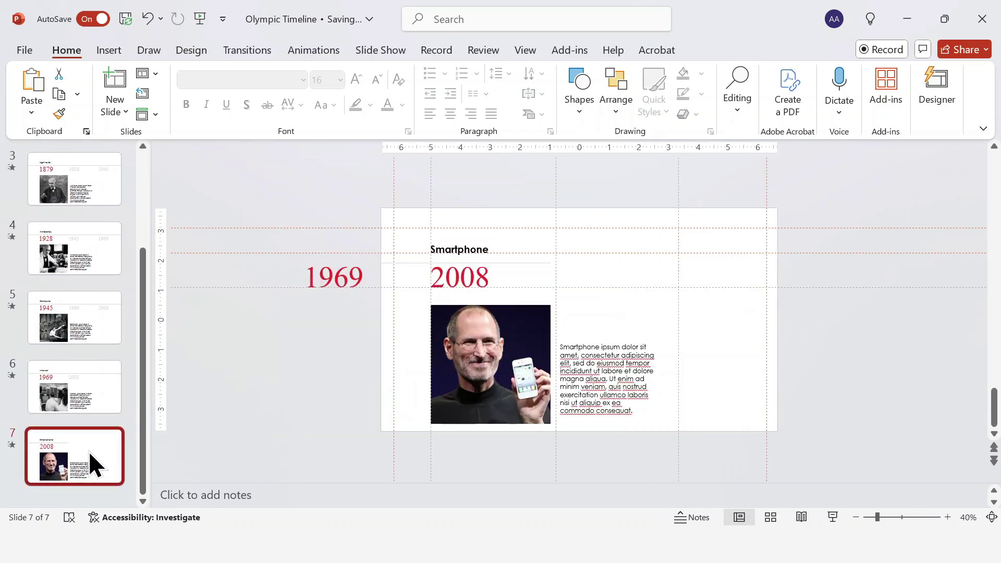
left_click(446, 243)
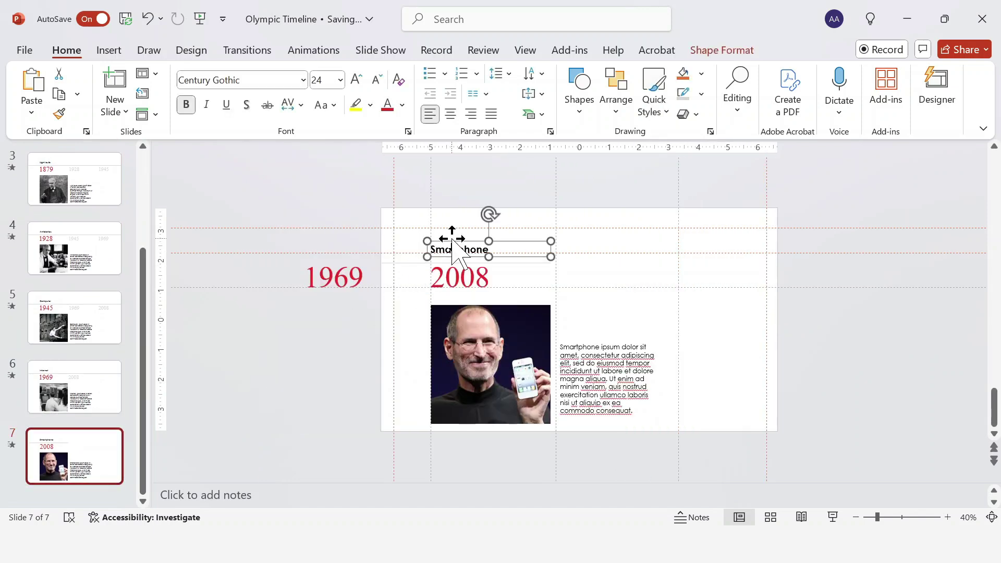
left_click(59, 384)
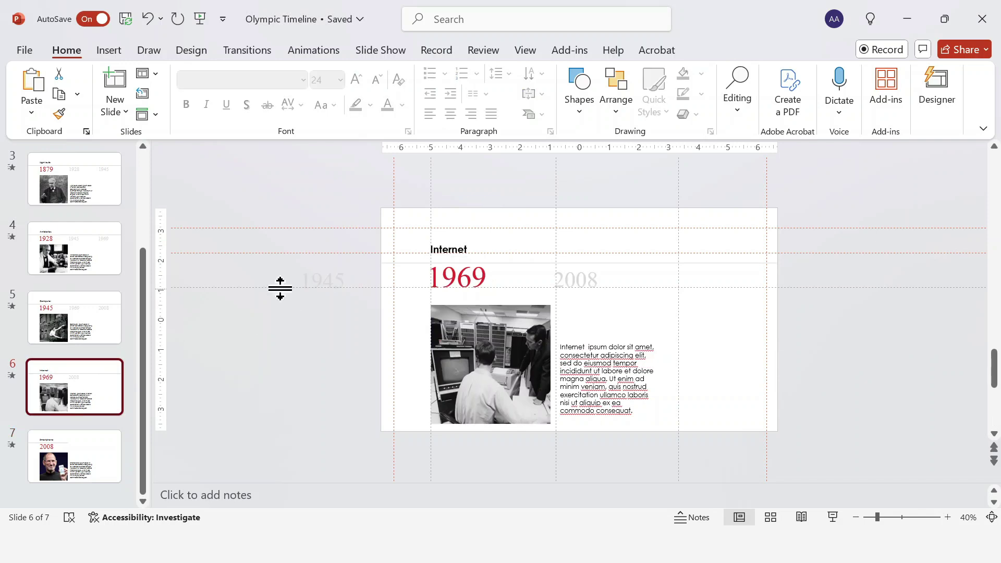
key("ctrl+v")
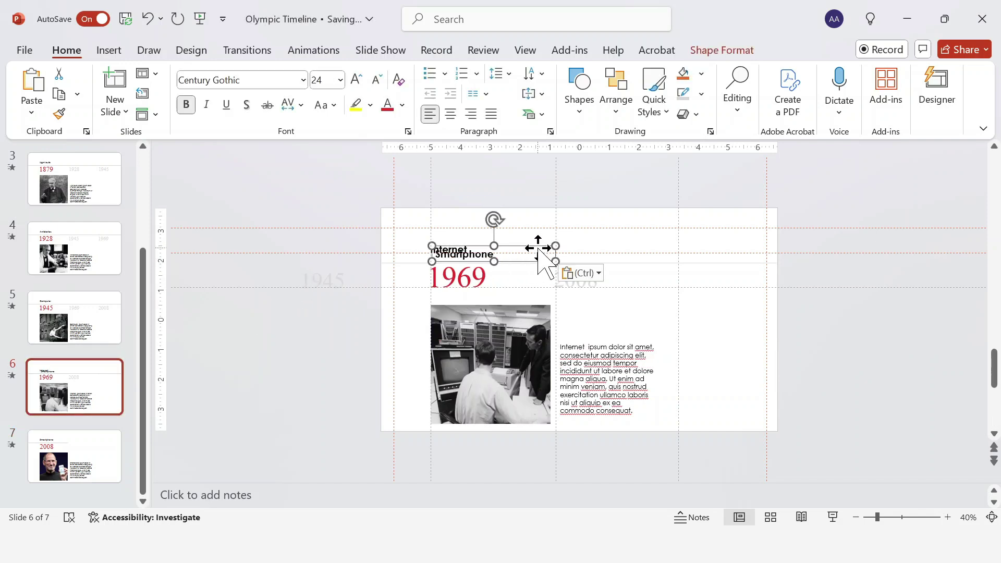
left_click_drag(541, 248, 404, 243)
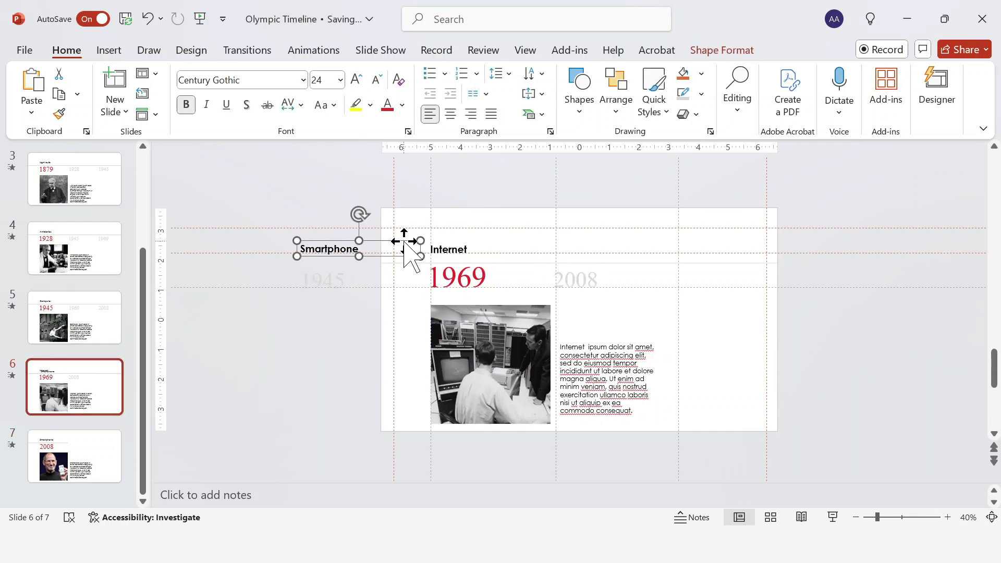
left_click(474, 249)
key("ctrl+c")
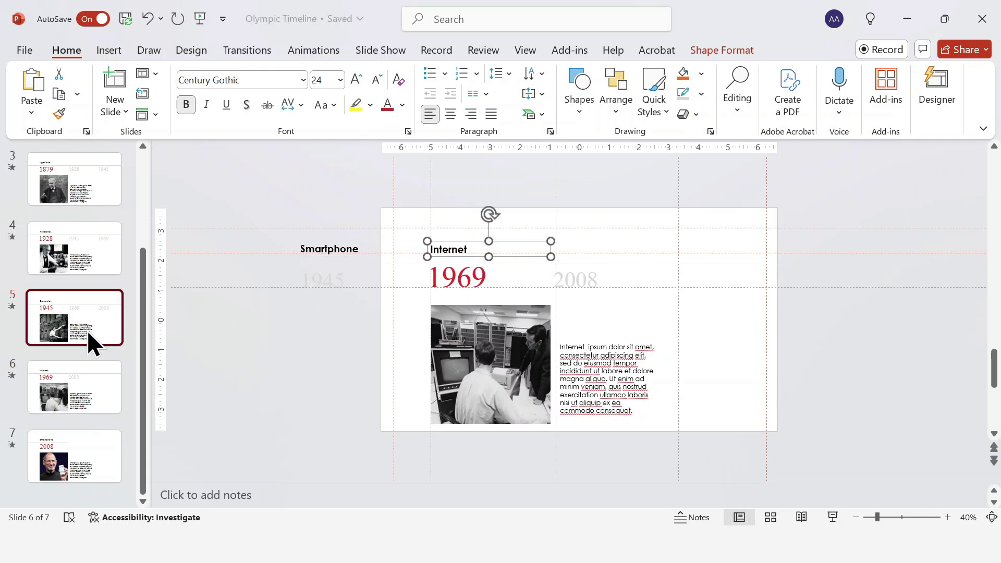
left_click(111, 336)
key("ctrl+v")
left_click_drag(525, 245, 410, 240)
Park the Computer heading off slide 4's left edge and the Antibiotics heading off slide 3's.
left_click_drag(509, 243, 507, 242)
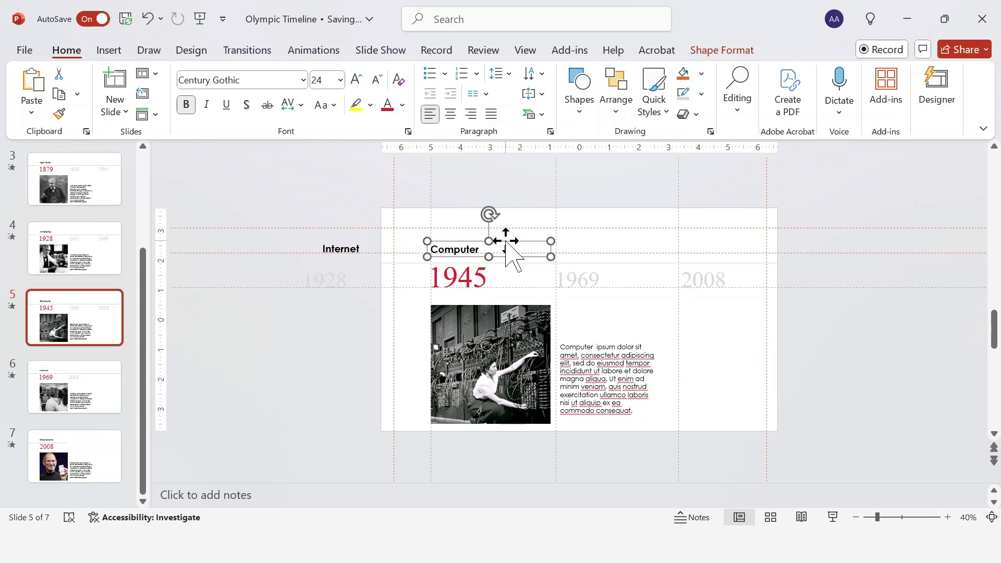
key("ctrl+c")
left_click(113, 263)
key("ctrl+v")
left_click_drag(532, 262, 406, 259)
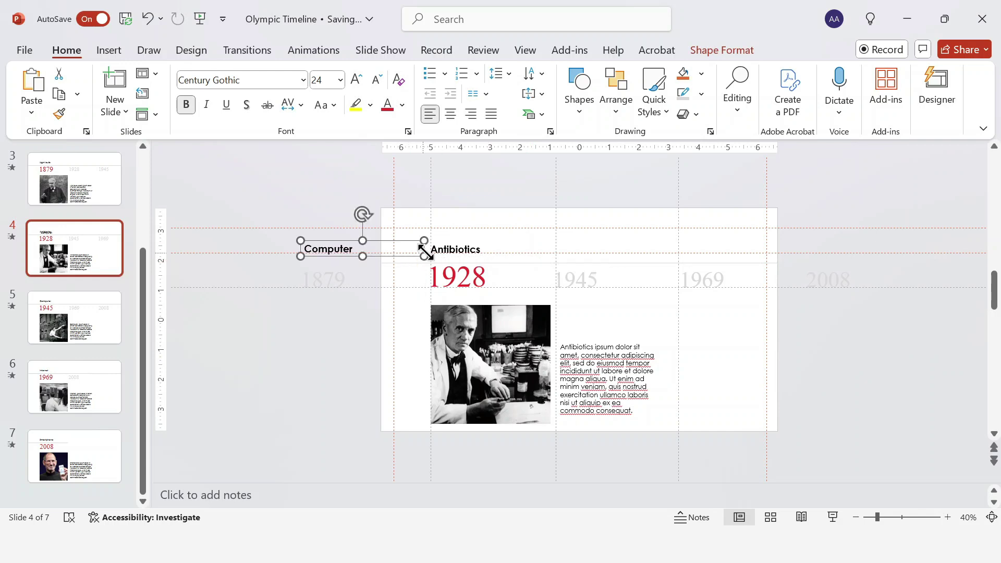
left_click(475, 246)
left_click(54, 195)
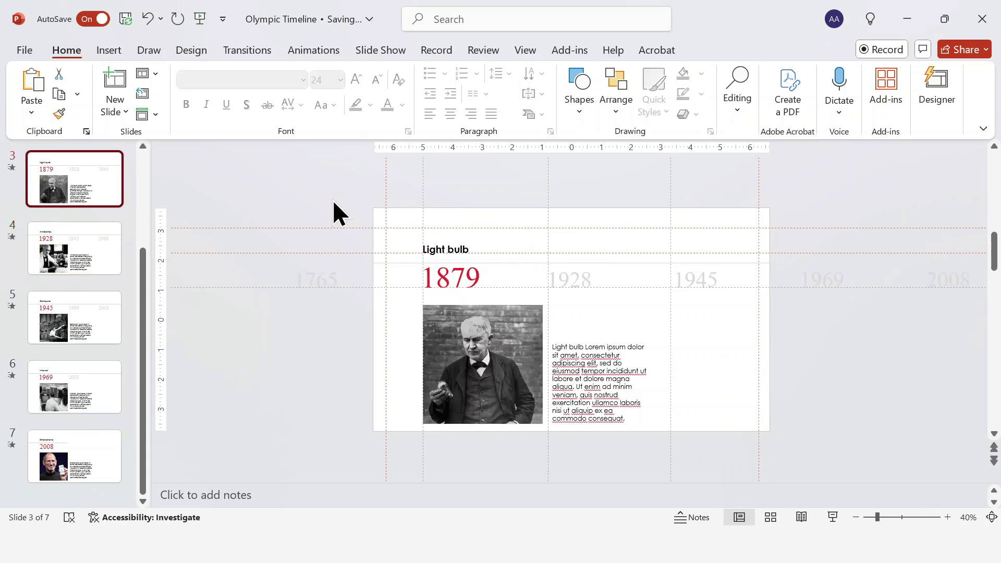
key("ctrl+v")
left_click_drag(536, 266, 413, 256)
Paste the Light bulb heading onto the Steam engine slide, just off its left edge.
left_click(479, 233)
left_click(306, 232)
scroll(52, 226, "up", 1)
scroll(52, 226, "up", 3)
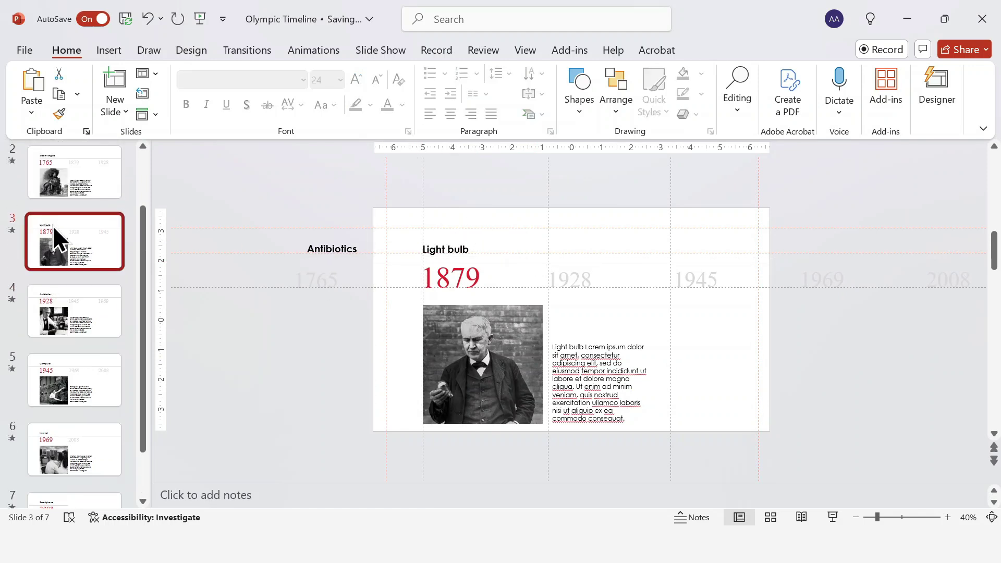
left_click(52, 225)
key("ctrl+v")
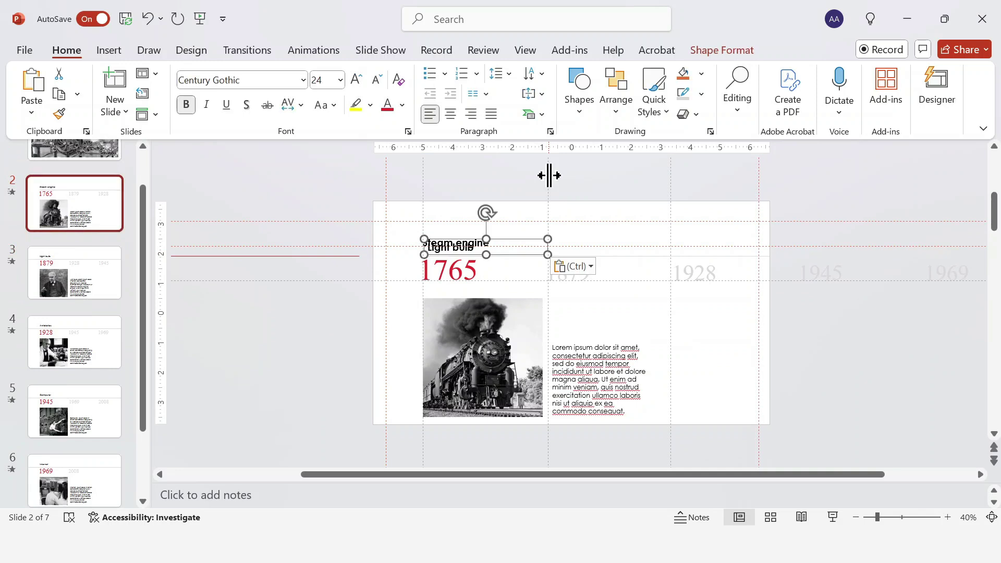
left_click_drag(536, 241, 408, 235)
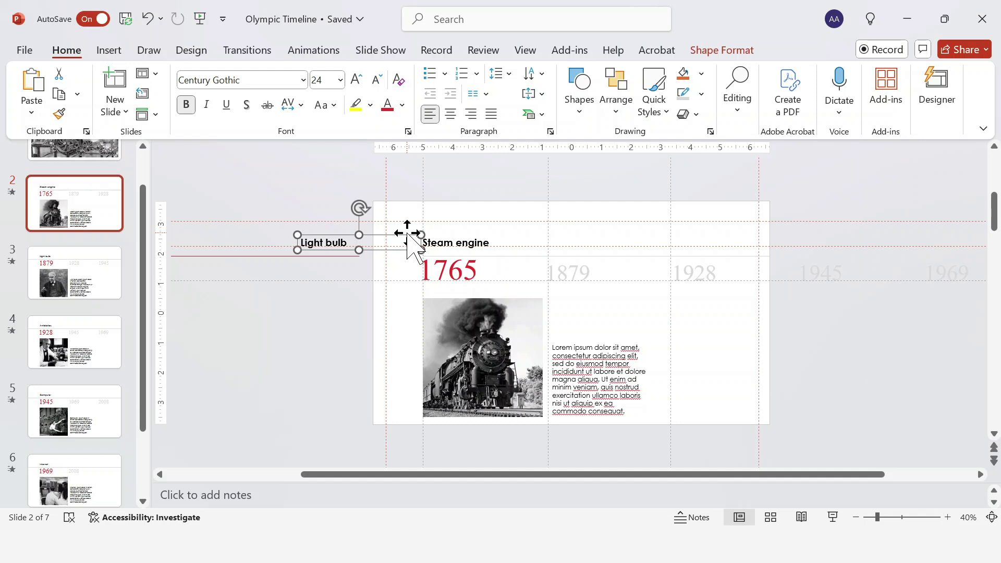
Park copies of the train and Edison photos with their text off the left edges of slides 3 and 4.
left_click(483, 338)
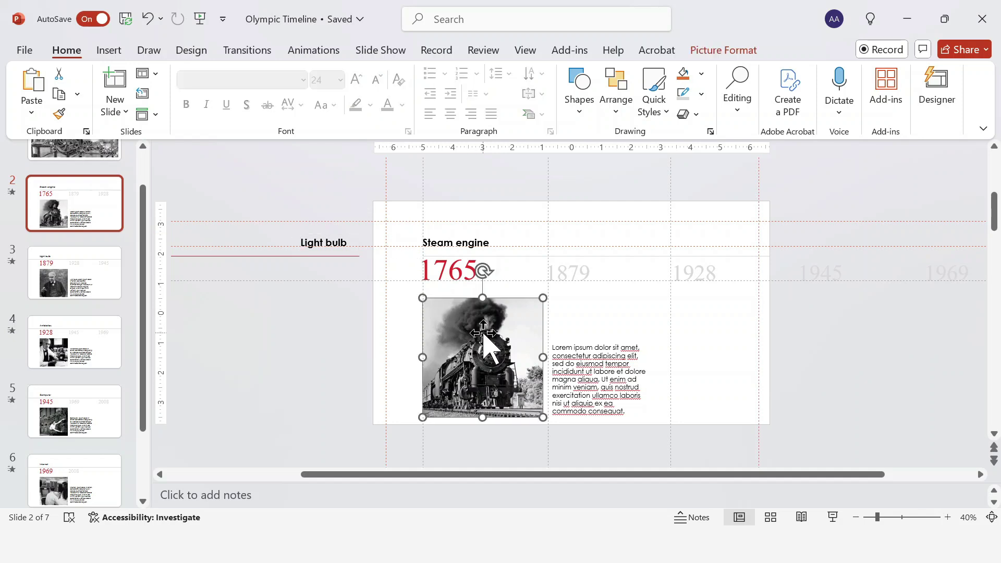
left_click(599, 339, "shift")
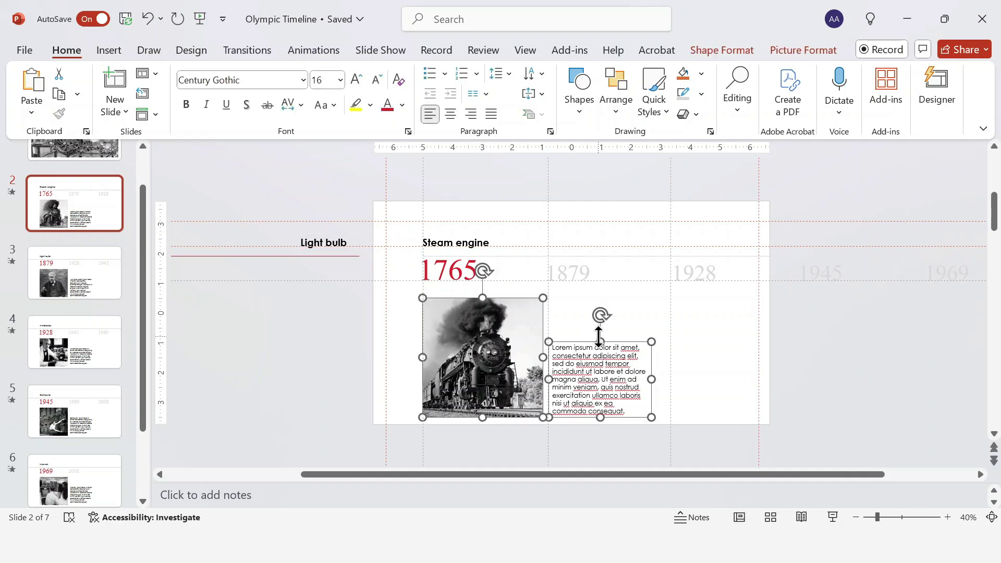
scroll(311, 287, "down", 1)
key("ctrl+v")
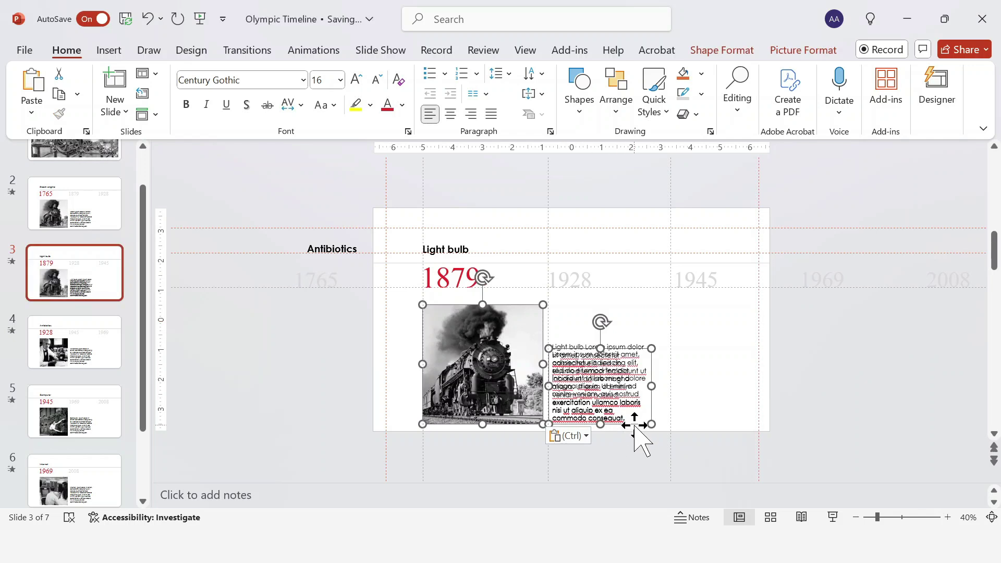
left_click_drag(635, 425, 351, 425)
left_click(530, 336)
left_click(589, 341, "shift")
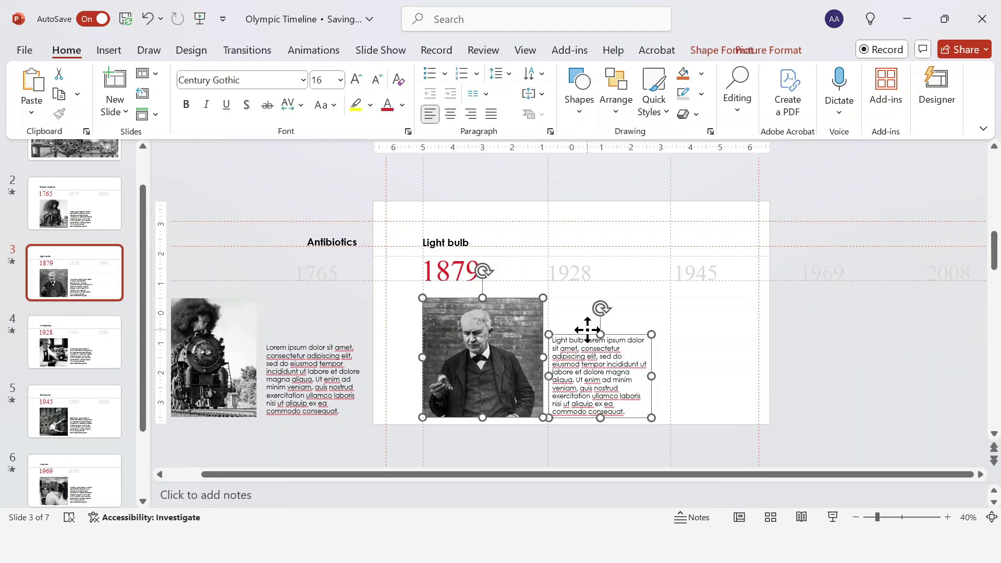
key("ctrl+c")
scroll(161, 339, "down", 2)
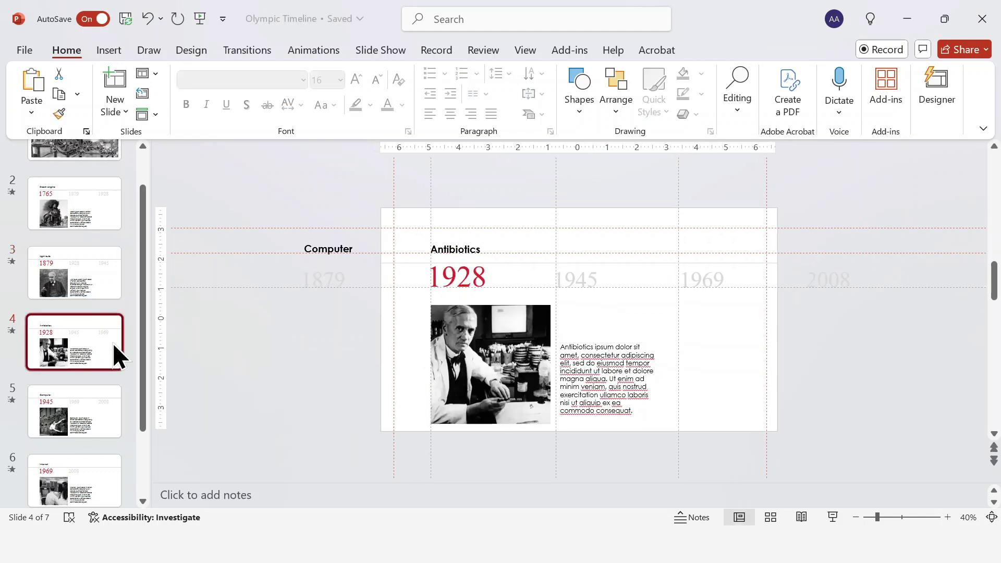
key("ctrl+v")
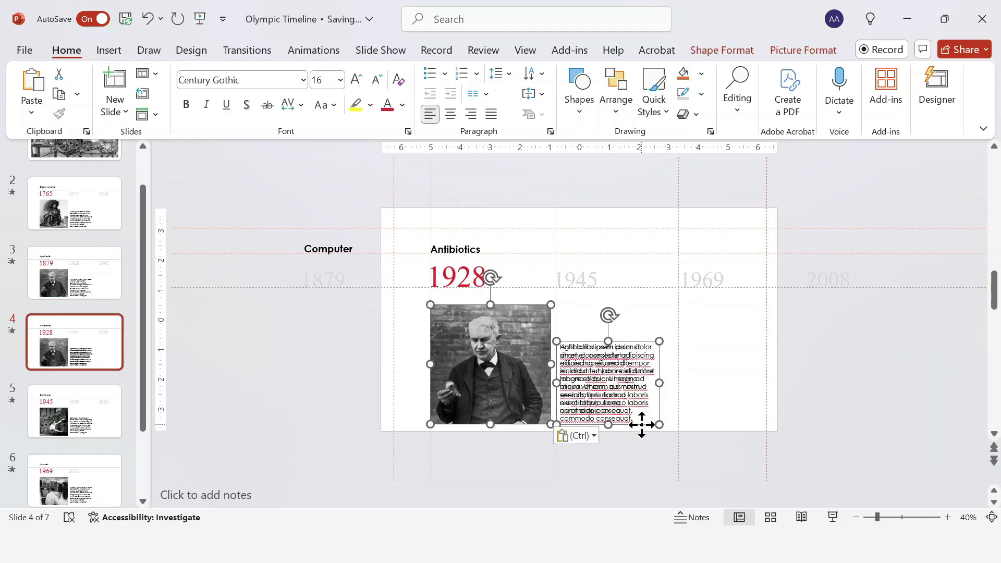
left_click_drag(642, 425, 349, 415)
Place the Fleming photo and Antibiotics text off the left edge of slide 5, the Computer slide.
left_click(727, 481)
left_click(545, 374)
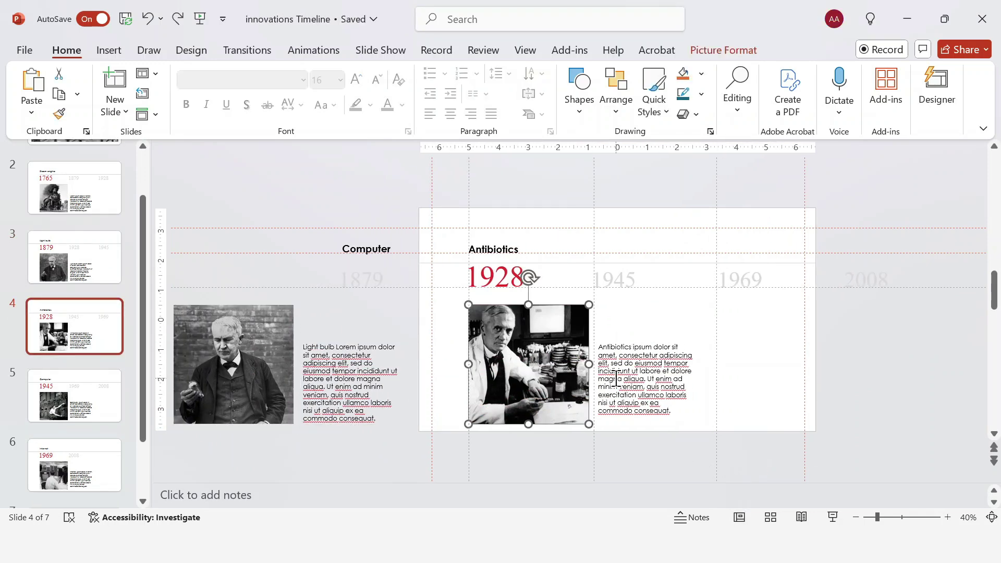
left_click(616, 379, "shift")
key("ctrl+c")
left_click(96, 409)
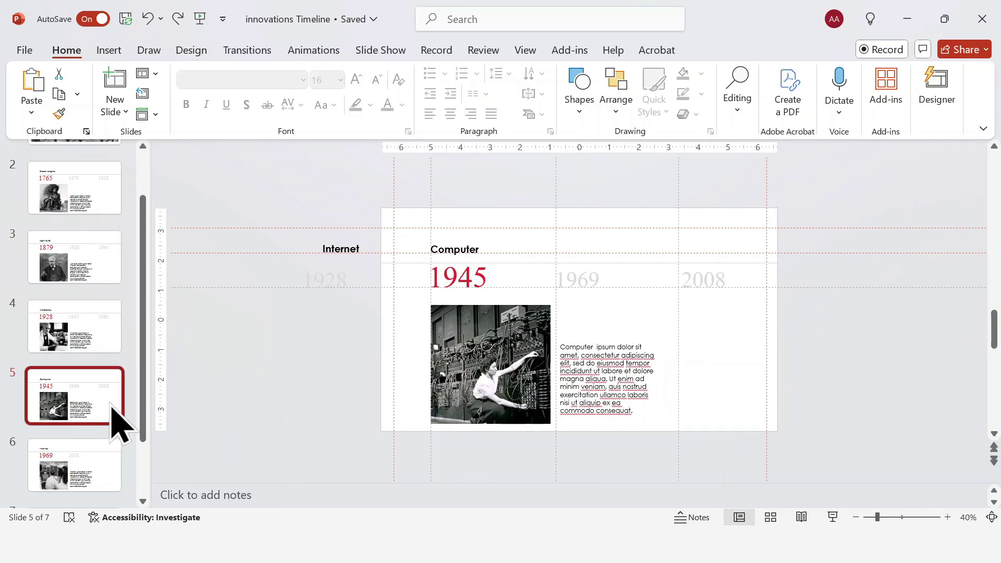
key("ctrl+v")
left_click_drag(514, 386, 241, 403)
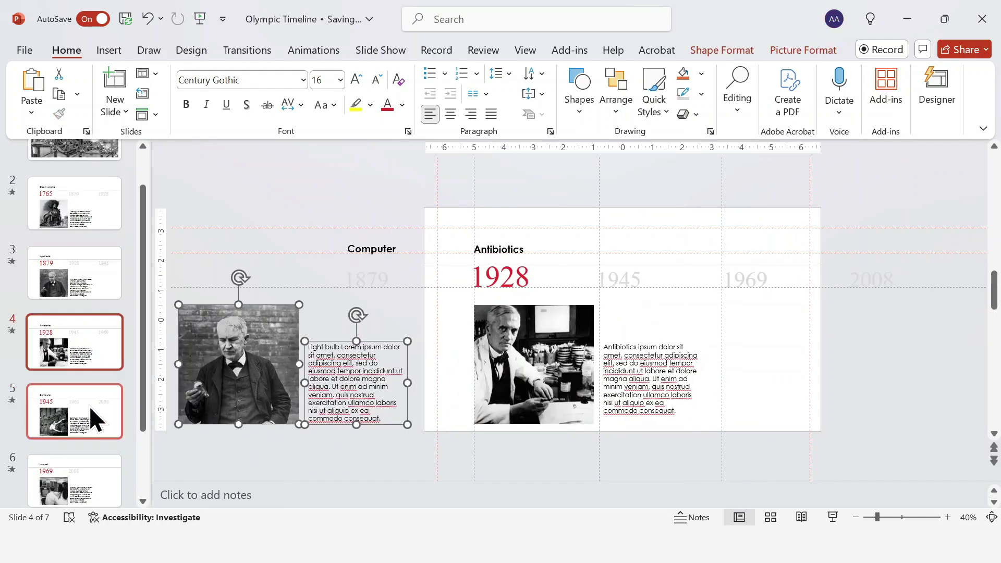
left_click(90, 406)
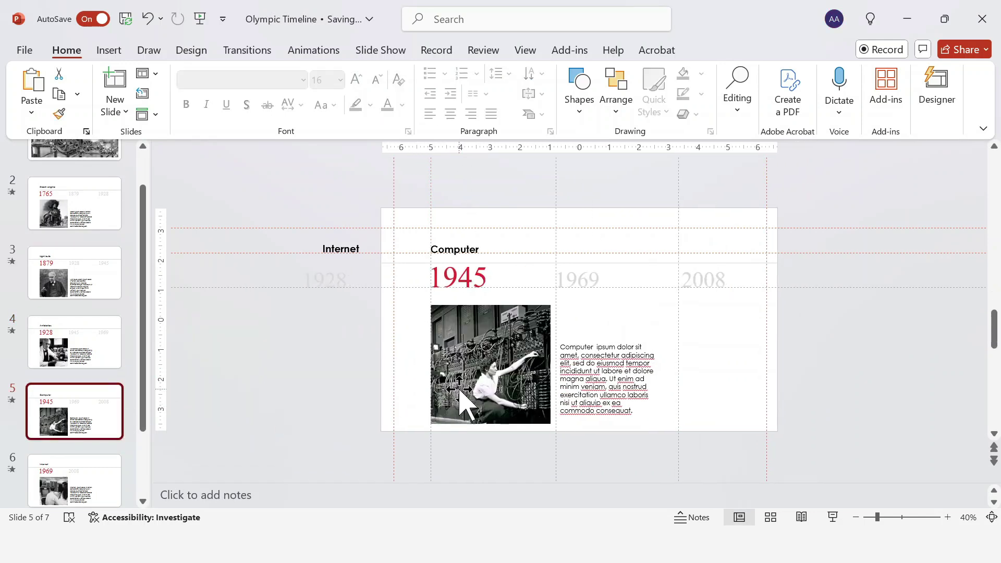
key("ctrl+v")
left_click_drag(647, 425, 354, 411)
Park the ENIAC photo and text off slide 6's left edge, and the Internet photo and text off slide 7's.
left_click(485, 370)
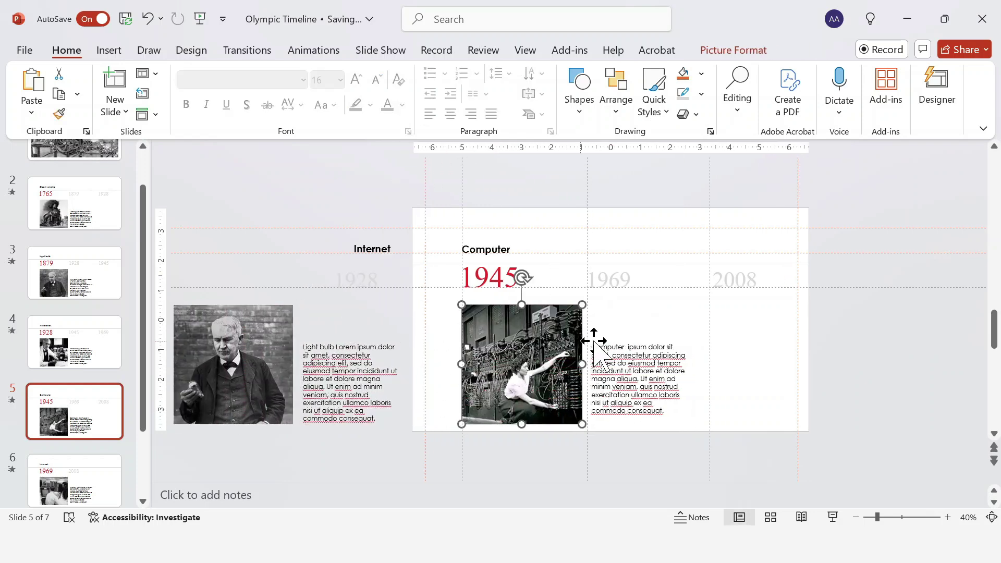
left_click(640, 338, "shift")
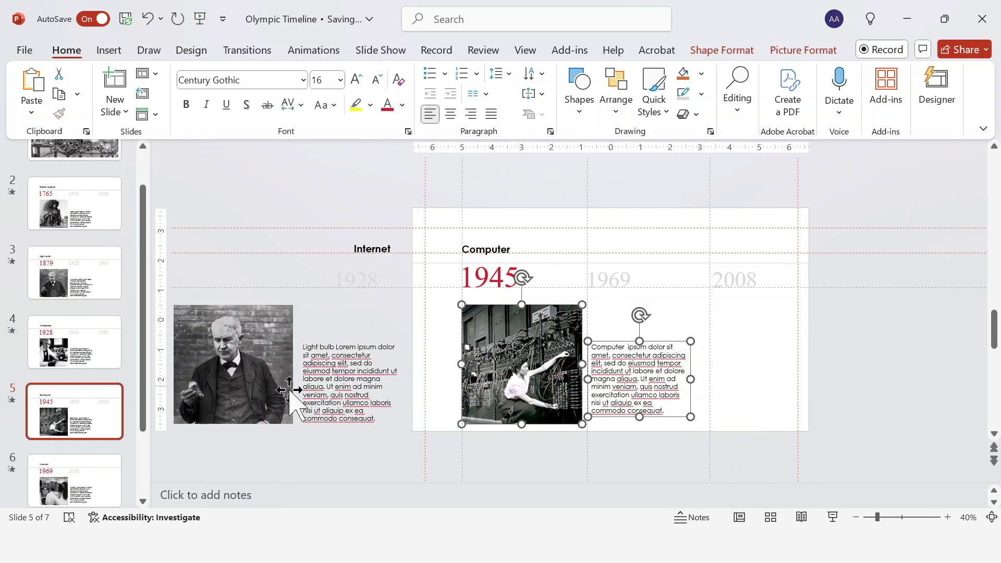
left_click(93, 480)
key("ctrl+v")
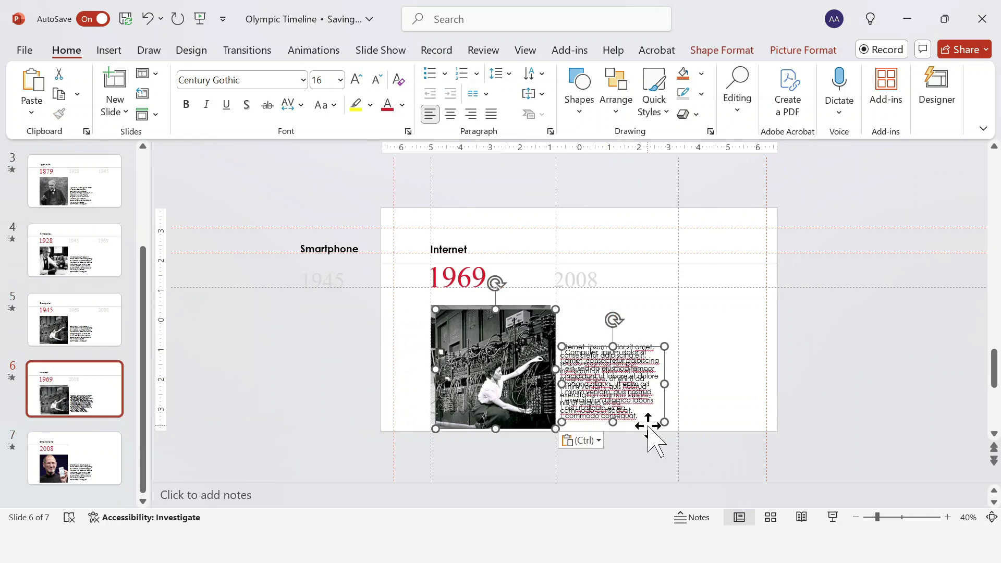
left_click_drag(652, 438, 349, 415)
left_click(588, 340)
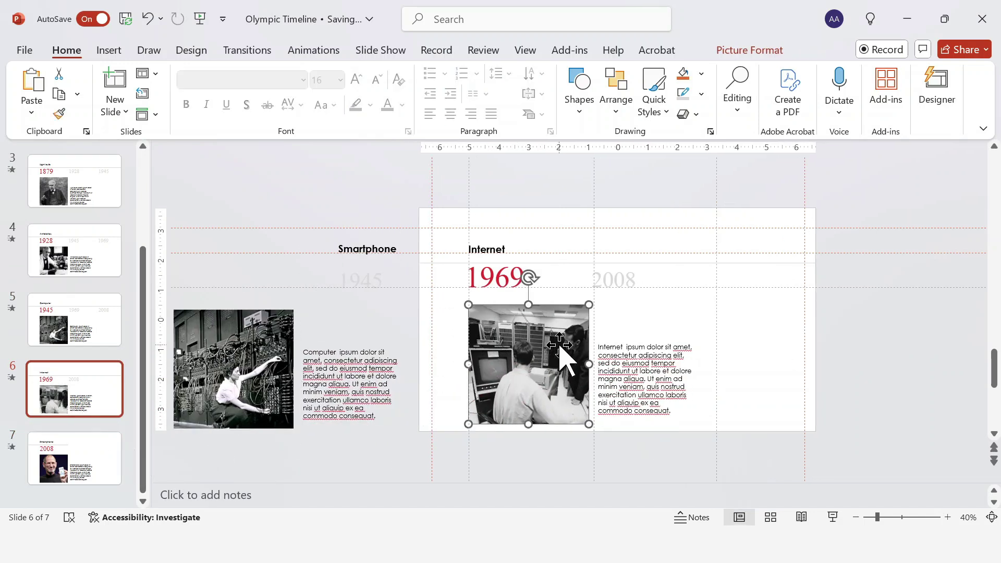
left_click(652, 342, "shift")
left_click(77, 450)
key("ctrl+v")
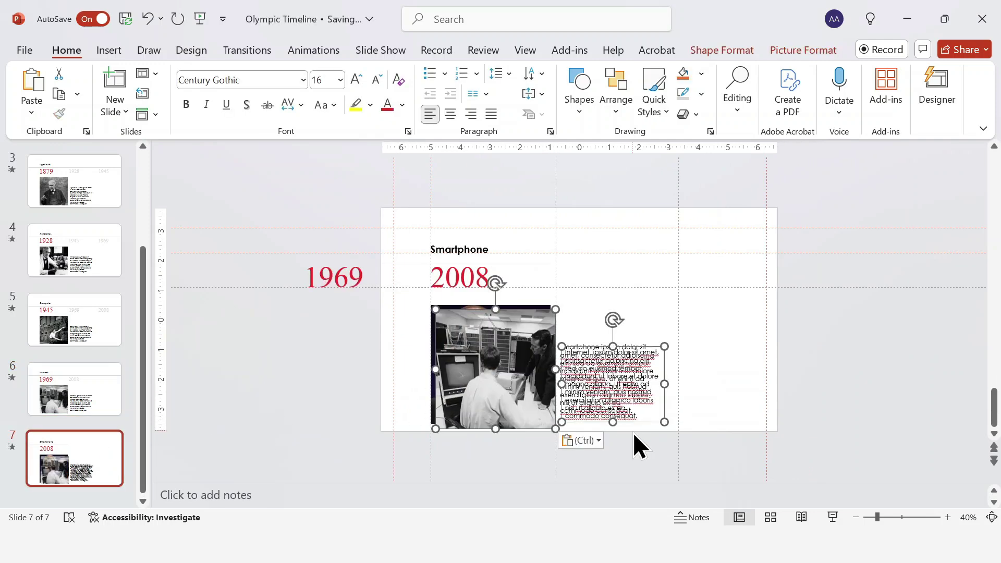
left_click_drag(645, 424, 325, 414)
Park the Smartphone photo and text past slide 6's right edge, and the Internet ones past slide 5's.
left_click(562, 324)
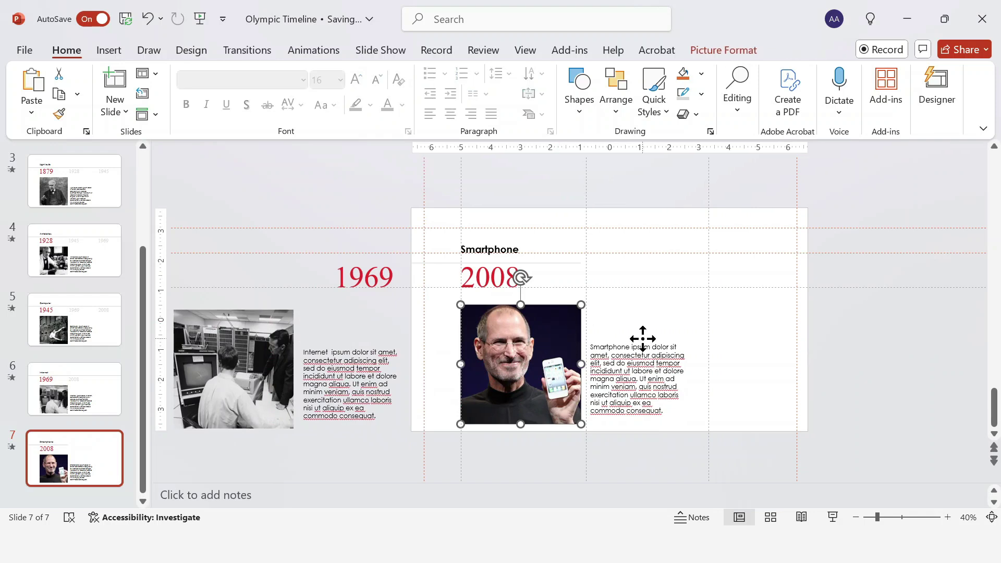
left_click(643, 340, "shift")
left_click(119, 397)
key("ctrl+v")
left_click_drag(525, 394, 854, 392)
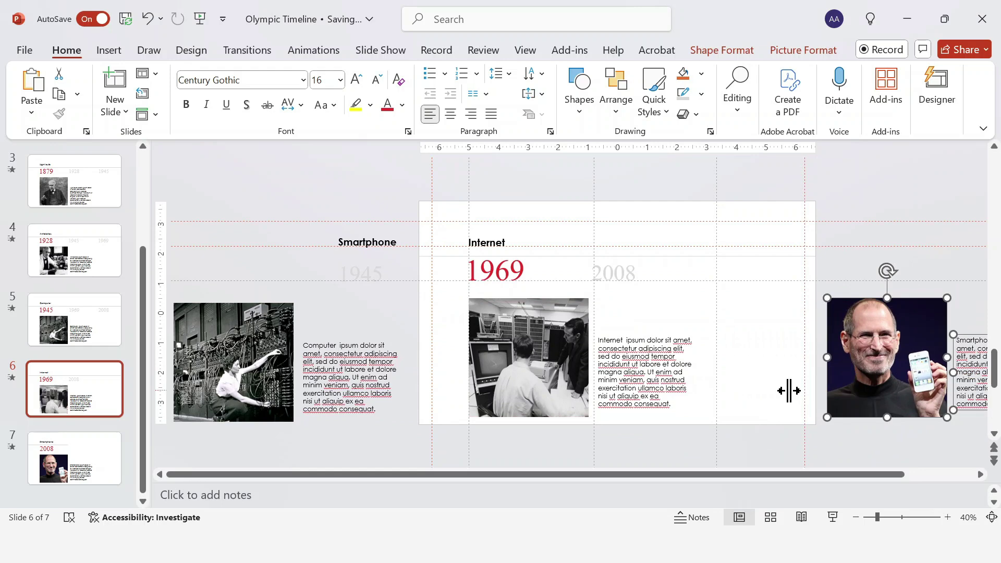
left_click(524, 346)
left_click(634, 337, "shift")
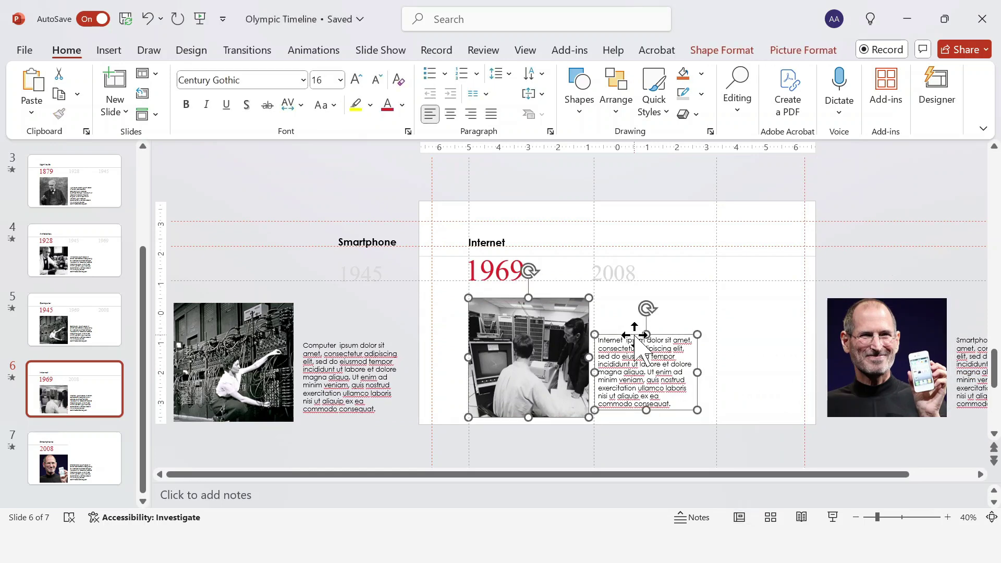
left_click(67, 331)
key("ctrl+v")
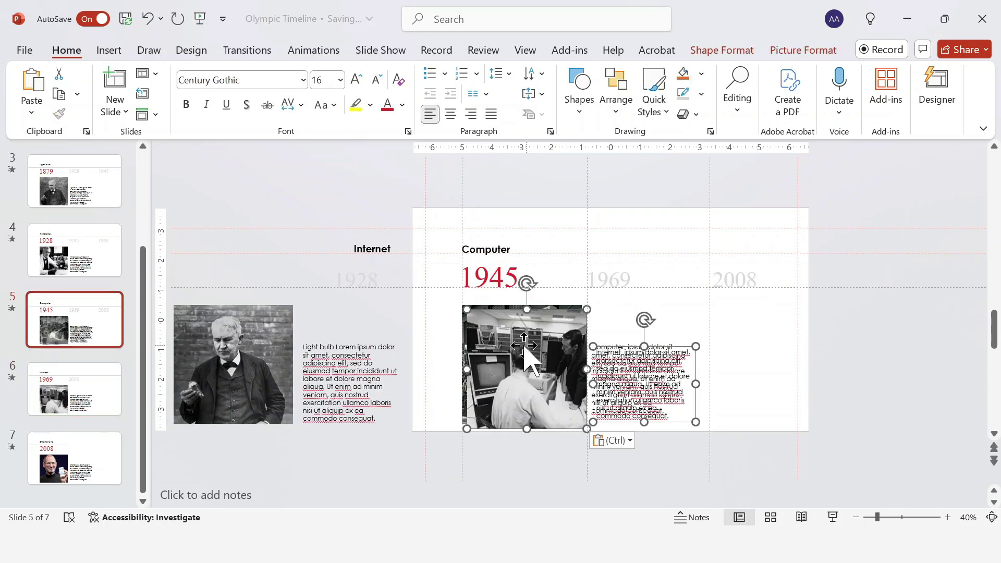
left_click_drag(523, 353, 863, 340)
Park the Computer photo and text past slide 4's right edge, and the Antibiotics ones past slide 3's.
left_click(546, 330)
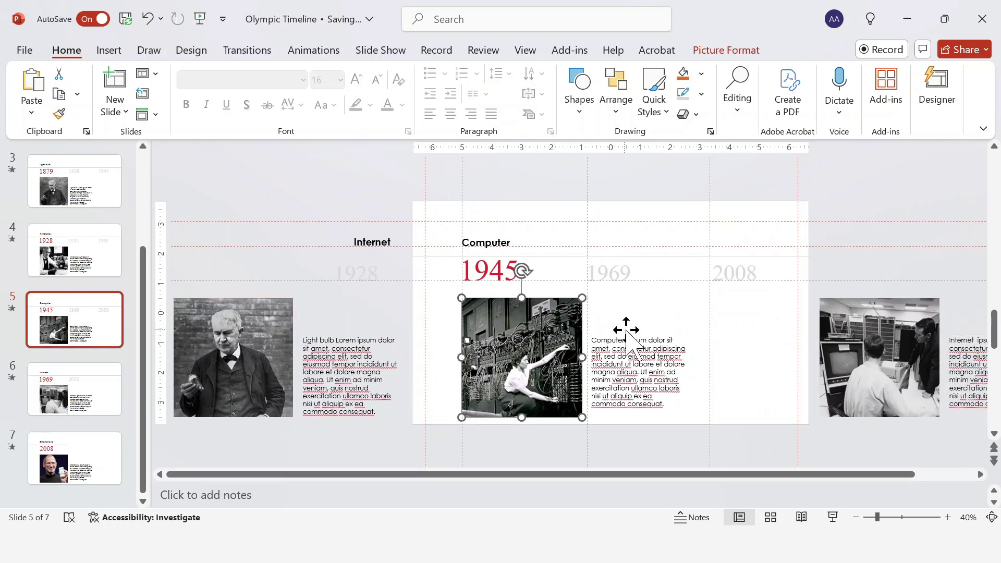
left_click(630, 330, "shift")
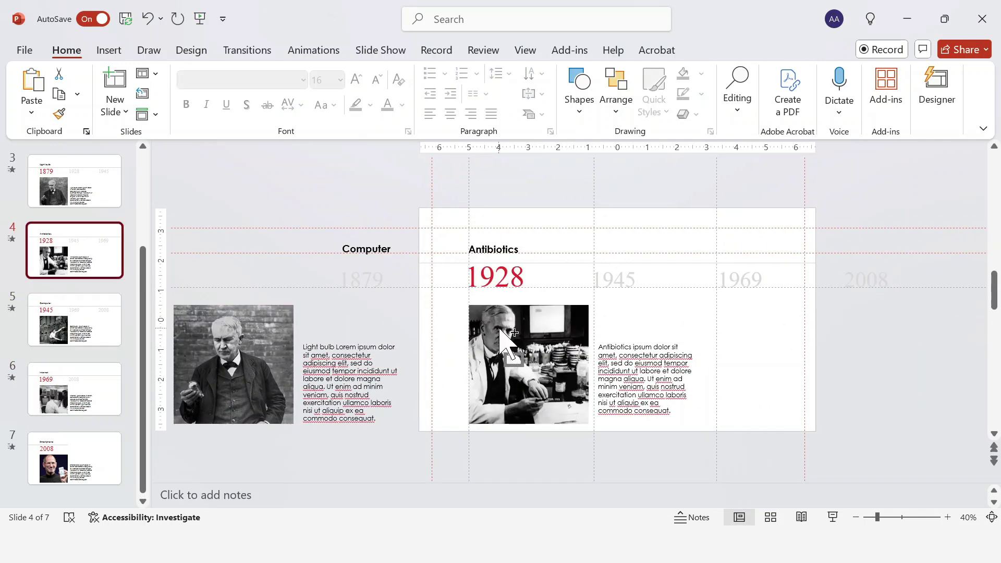
key("ctrl+v")
left_click_drag(519, 336, 873, 337)
left_click(563, 339)
left_click(630, 339, "shift")
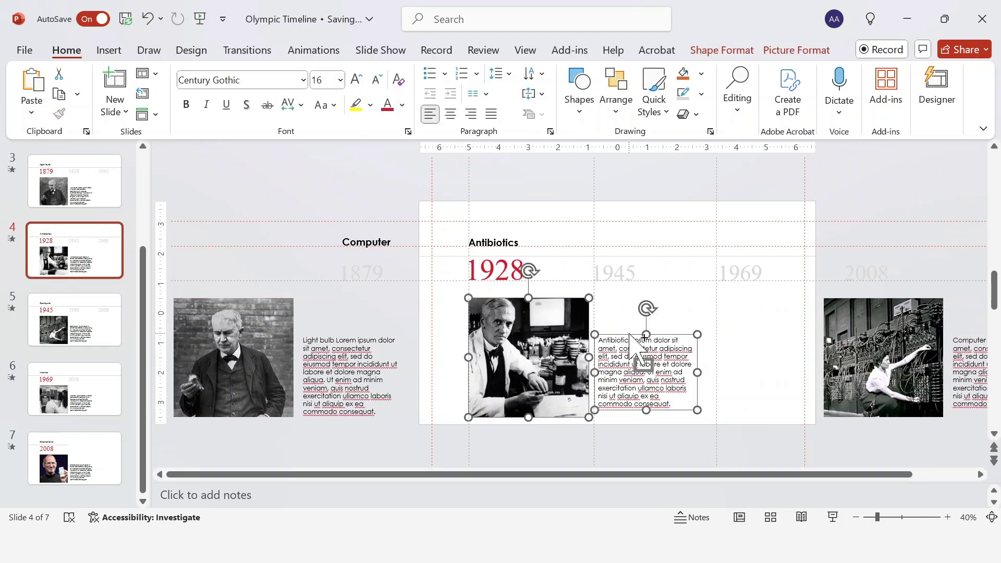
left_click(72, 187)
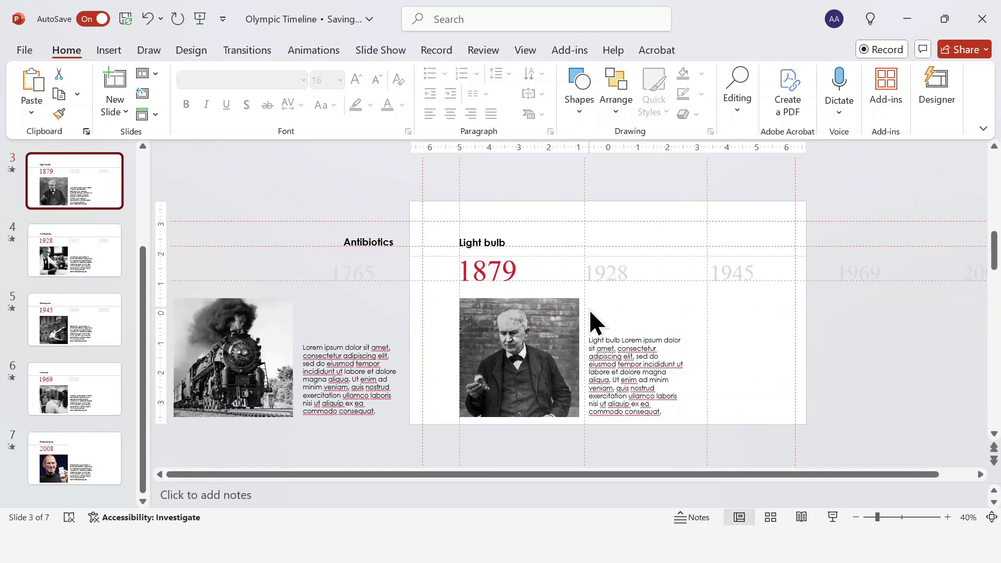
key("ctrl+v")
left_click_drag(527, 325, 879, 324)
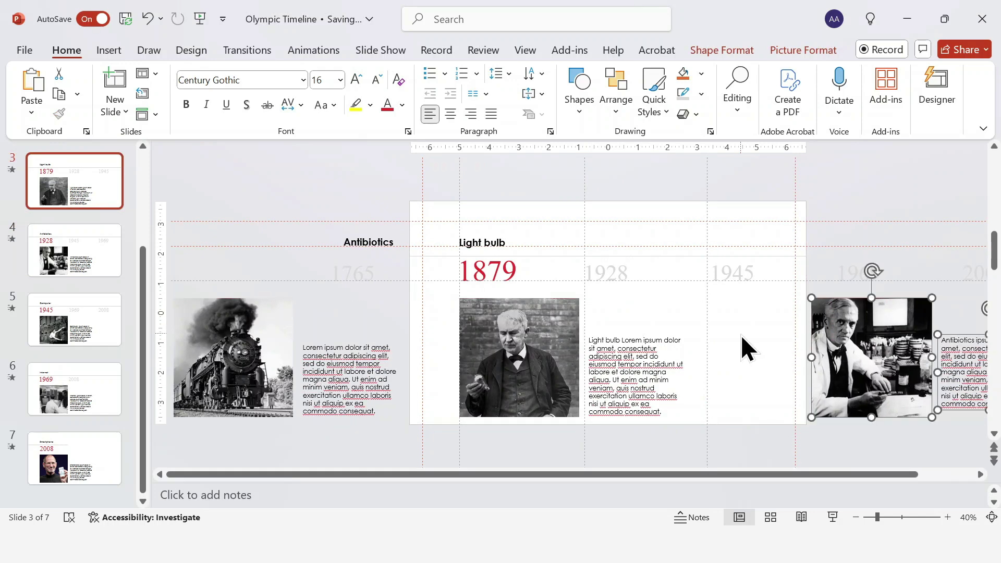
Place the Edison photo and Light bulb text just past the Steam engine slide's right edge.
left_click(576, 327)
left_click(601, 331, "shift")
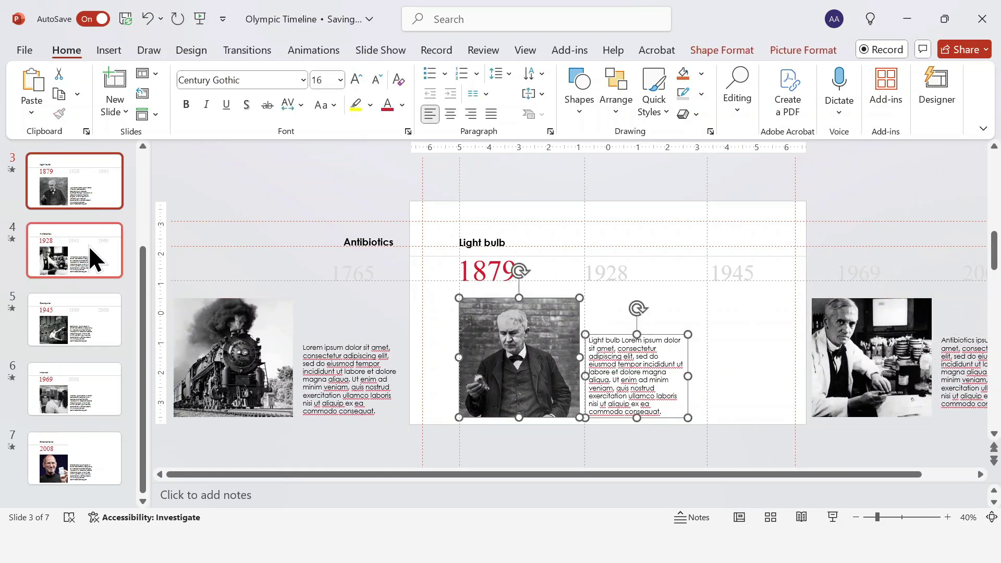
scroll(86, 245, "up", 3)
left_click(83, 232)
key("ctrl+v")
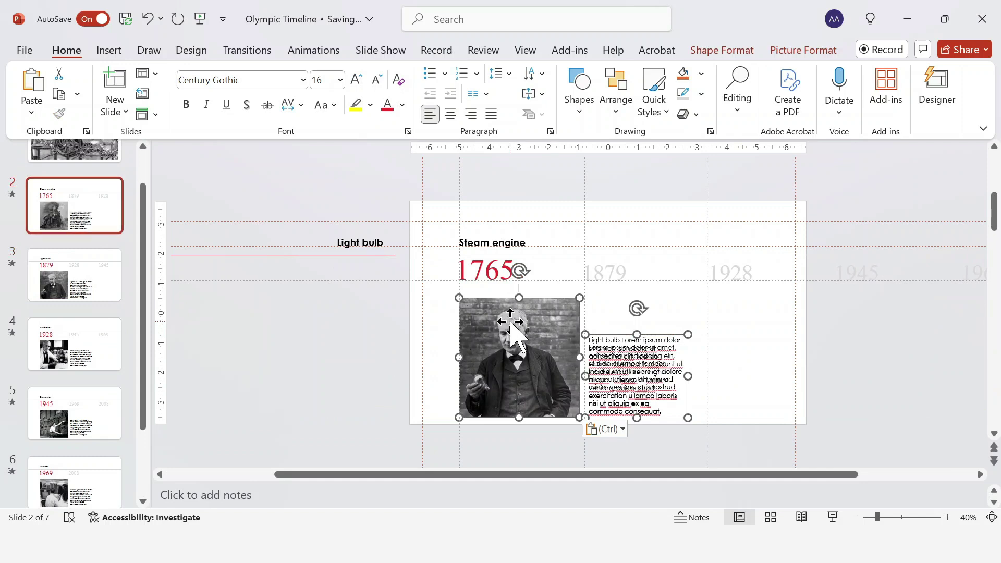
left_click_drag(511, 322, 869, 323)
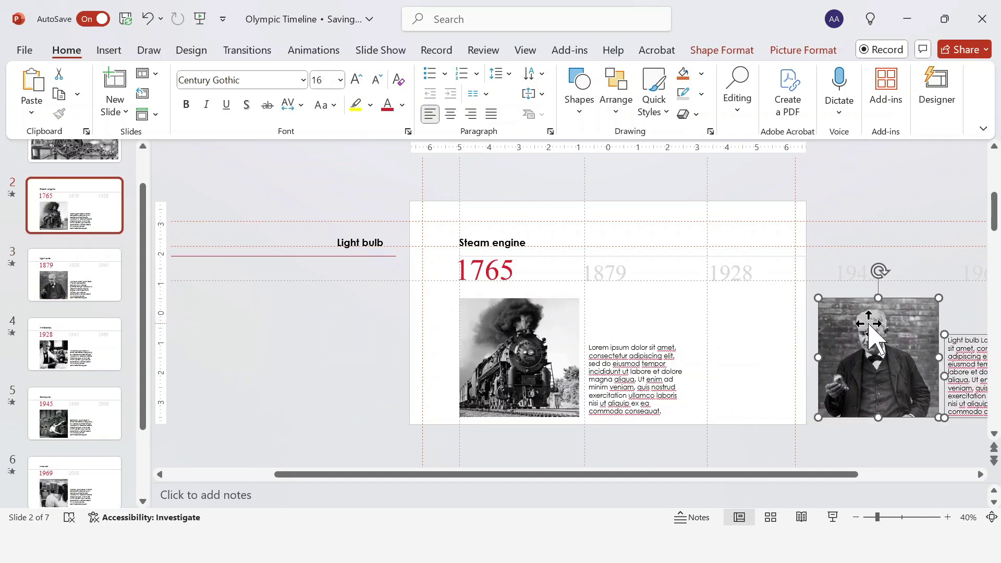
Copy the steam engine photo, description and years 1928, 1945, 1969 past the title slide's right edge.
left_click(847, 192)
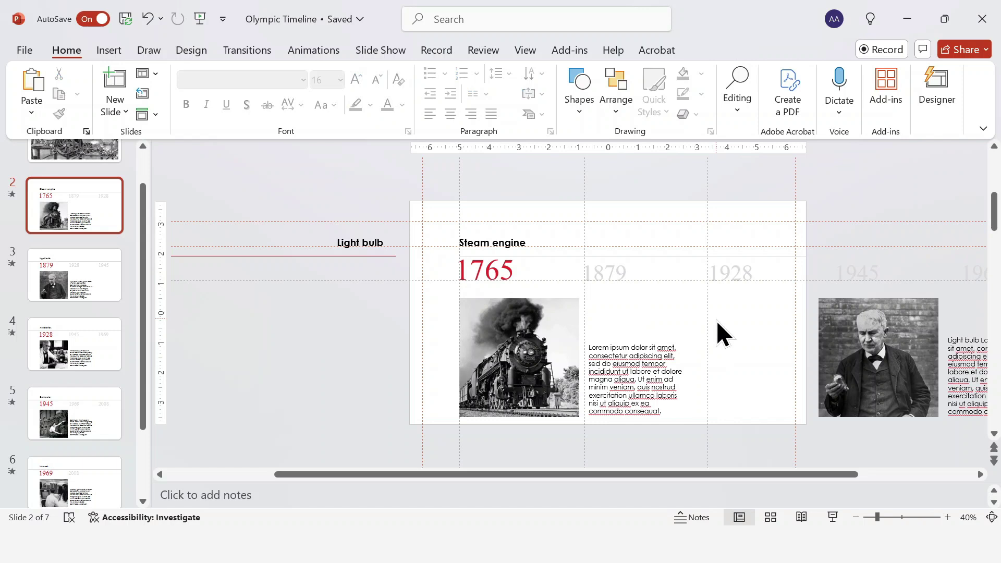
left_click(573, 334)
left_click(620, 342, "shift")
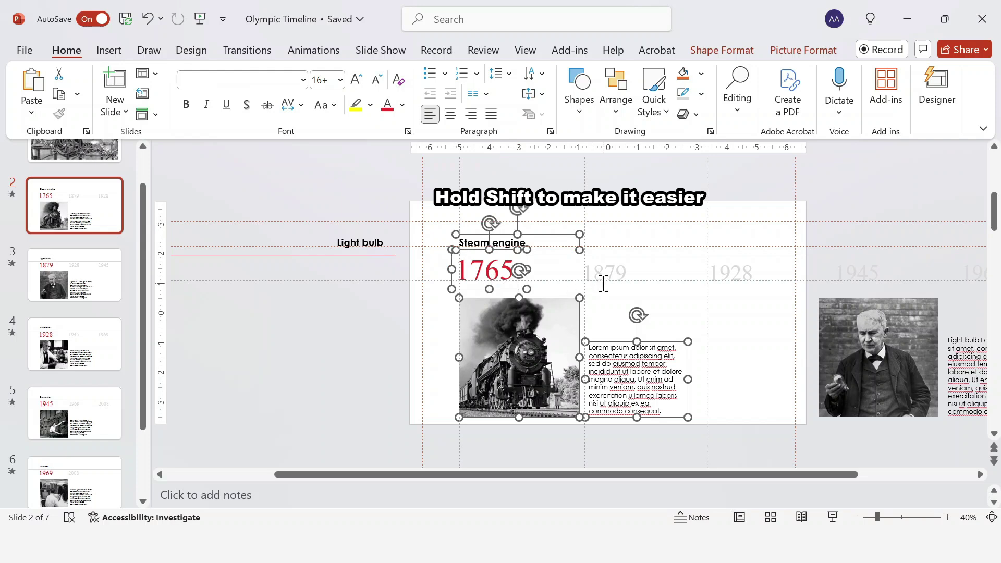
left_click(754, 278, "shift")
left_click(846, 273, "shift")
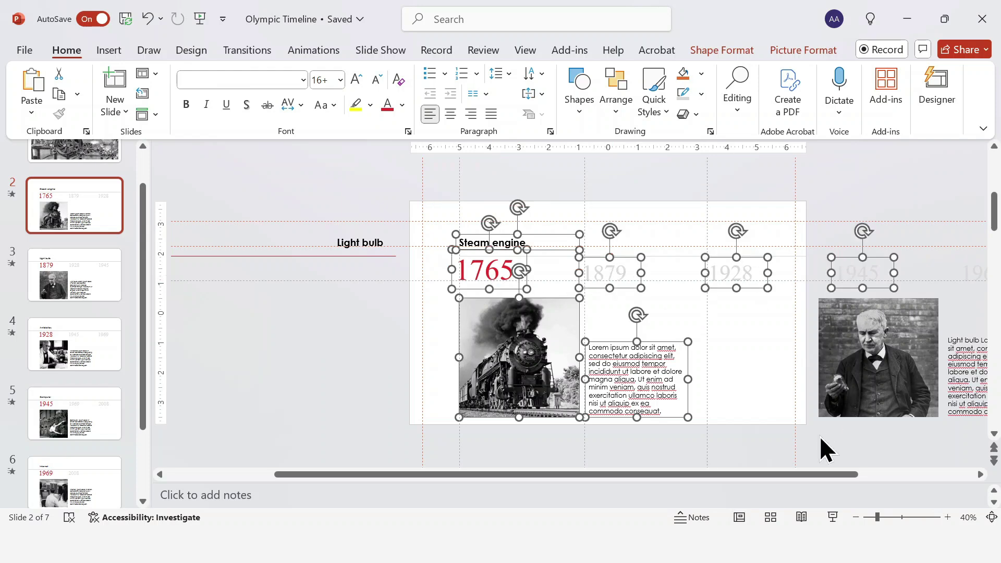
left_click_drag(849, 475, 965, 475)
left_click(826, 272, "shift")
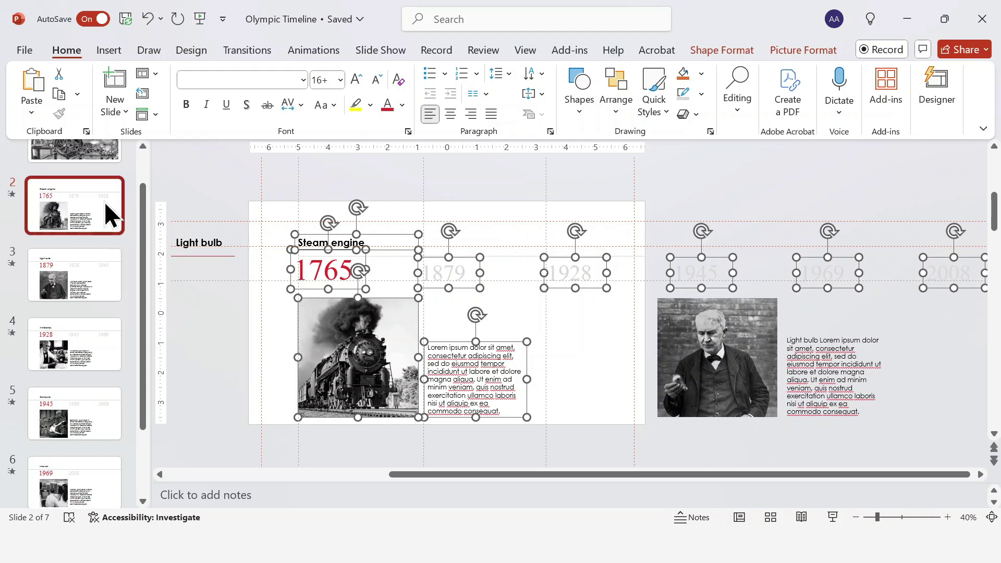
scroll(105, 202, "up", 1)
left_click(105, 180)
key("ctrl+v")
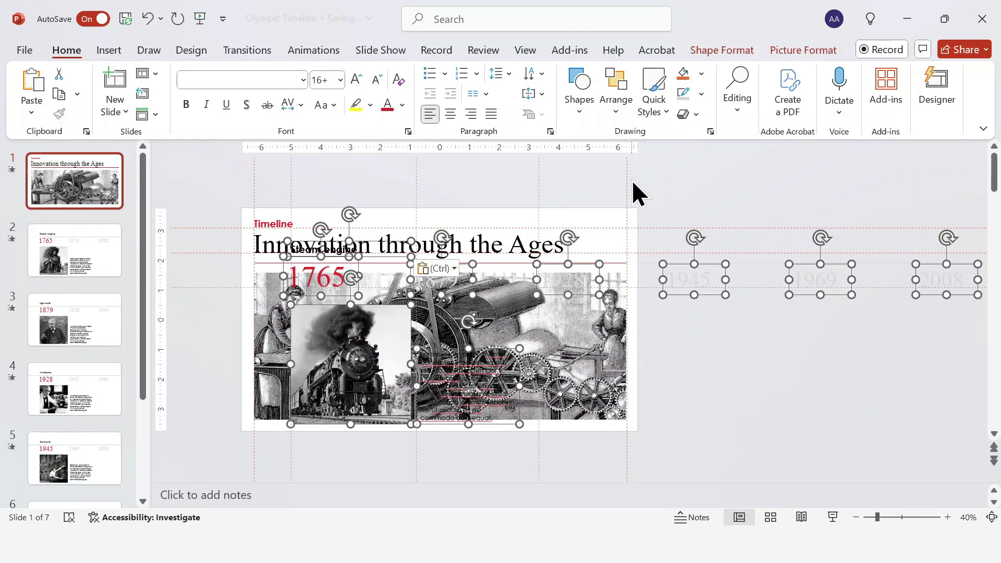
key("Right")
key("Right")
key("Right")
key("Right")
key("Right")
key("Right")
key("Right")
key("Right")
key("Right")
key("Right")
key("Right")
key("Right")
key("Right")
key("Right")
key("Right")
key("Right")
key("Right")
key("Right")
key("Right")
key("Right")
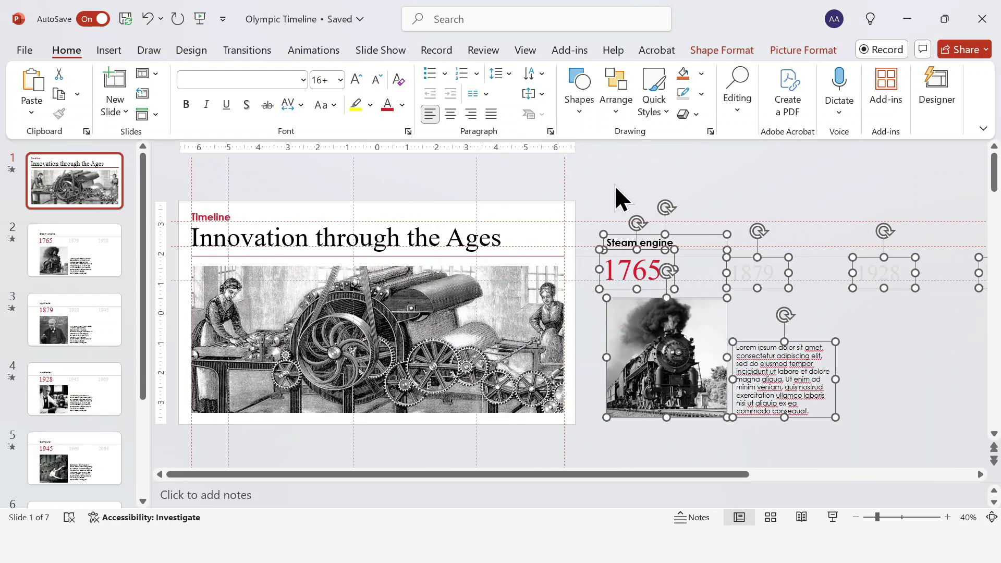
left_click(615, 185)
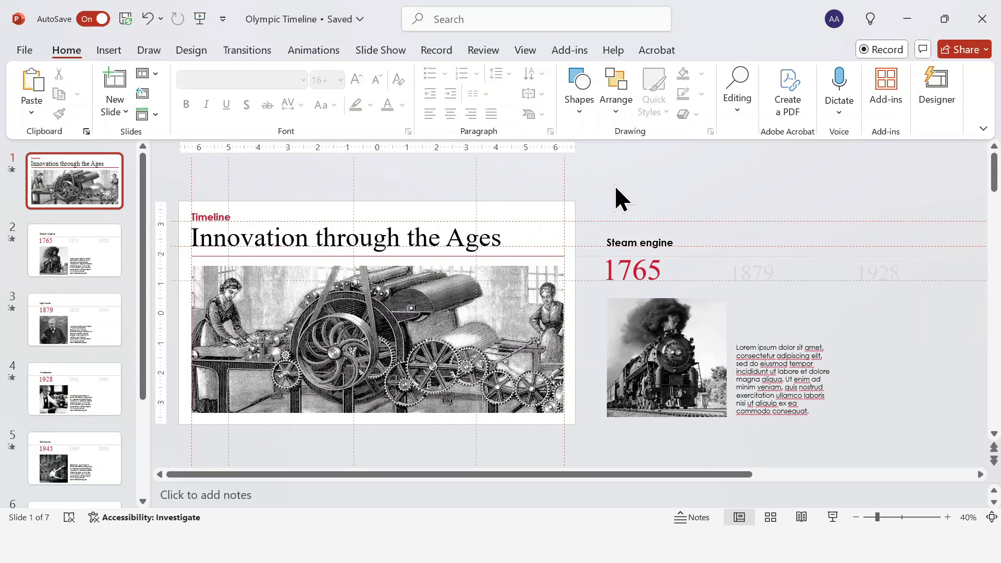
Select all the slides together and bring up the slide transition options.
scroll(89, 449, "down", 3)
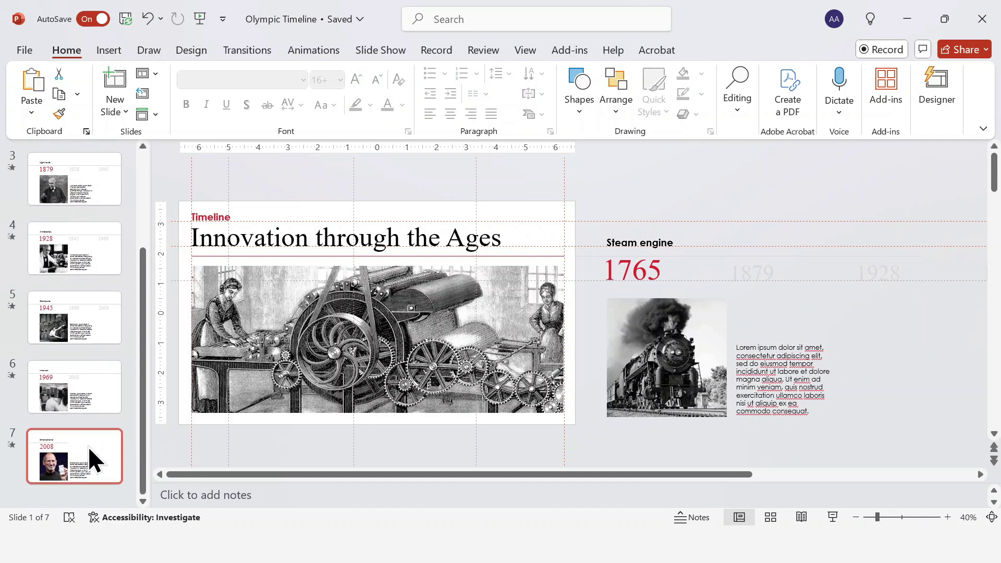
left_click(98, 468, "shift")
left_click(246, 50)
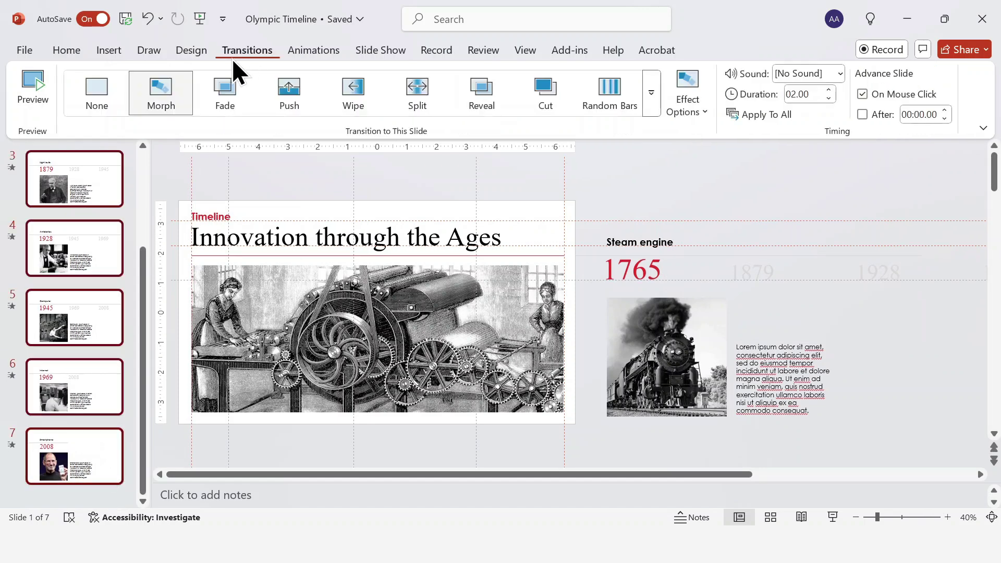